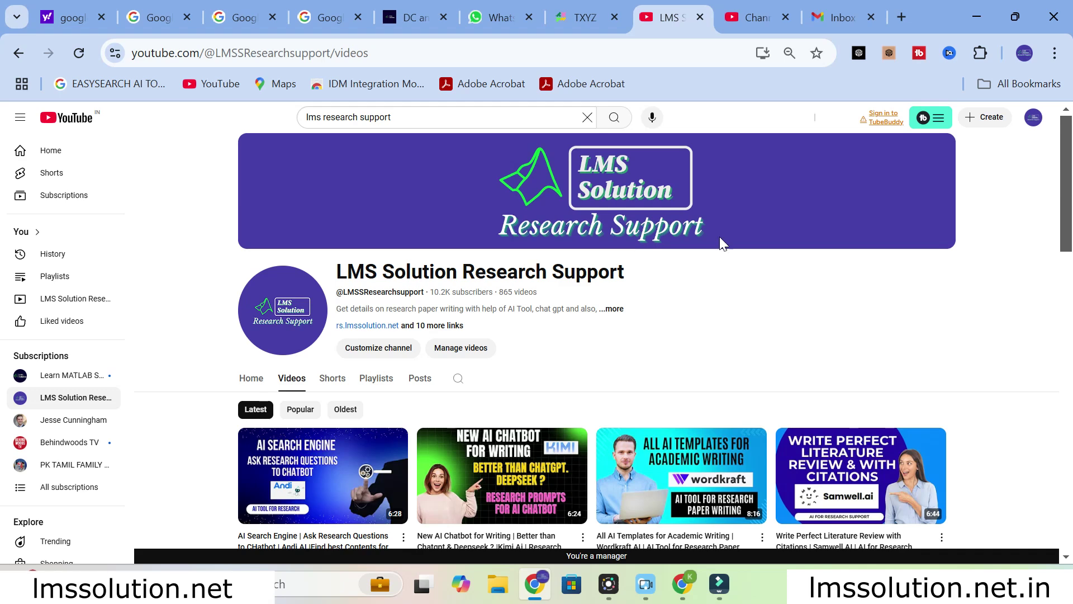
- Switch to the TXYZ web app and submit the research query "machine learning algorithms"
left_click(434, 10)
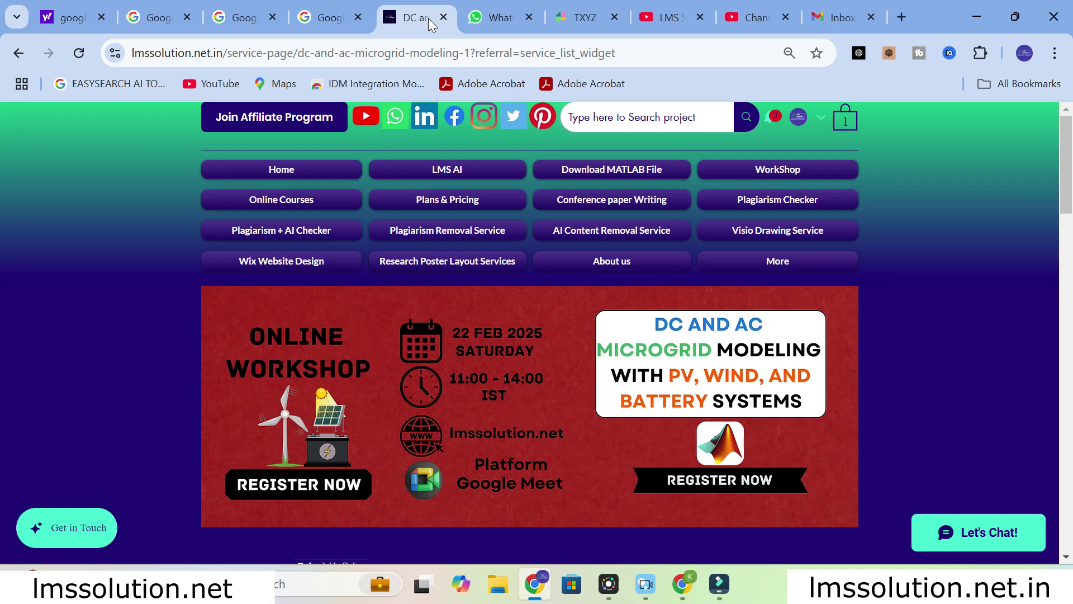
left_click(584, 17)
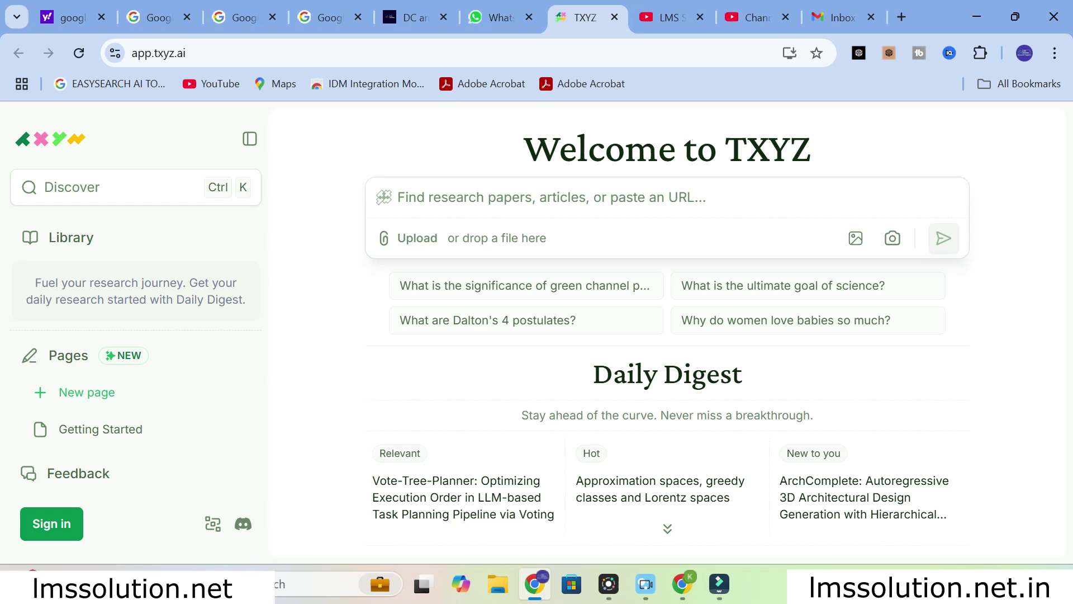
left_click(455, 200)
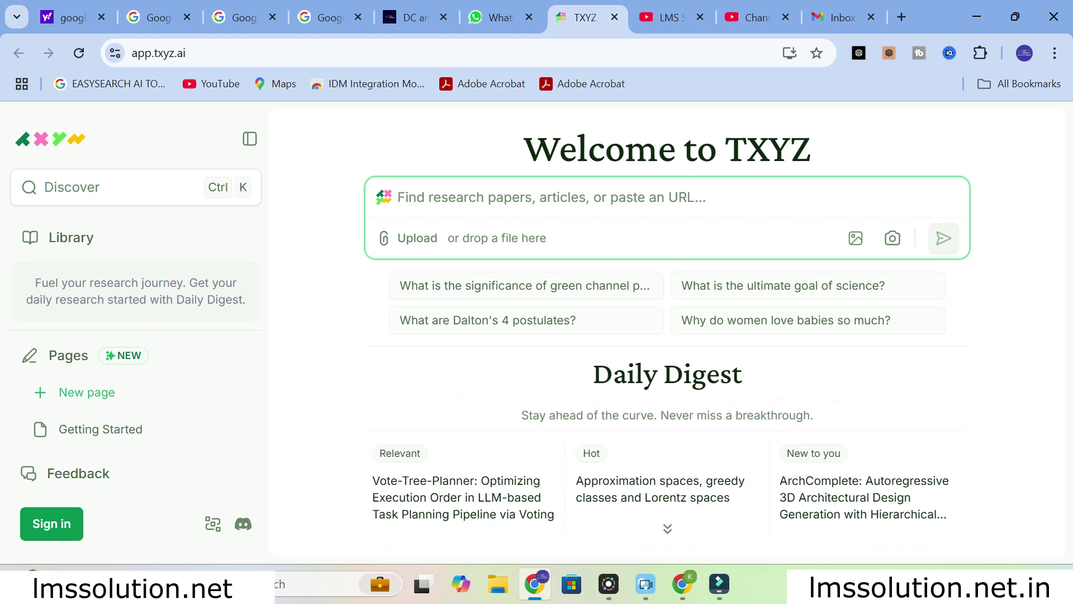
type("machine learning algorithms")
key("Return")
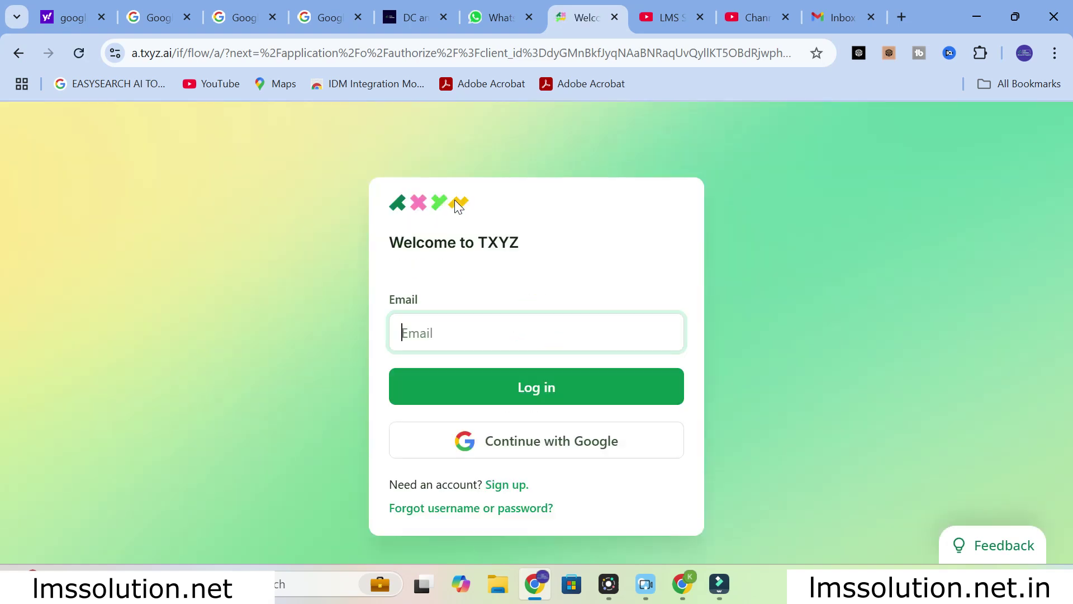
- Log in to TXYZ through Google with the first listed account and approve continuing to the site
left_click(468, 442)
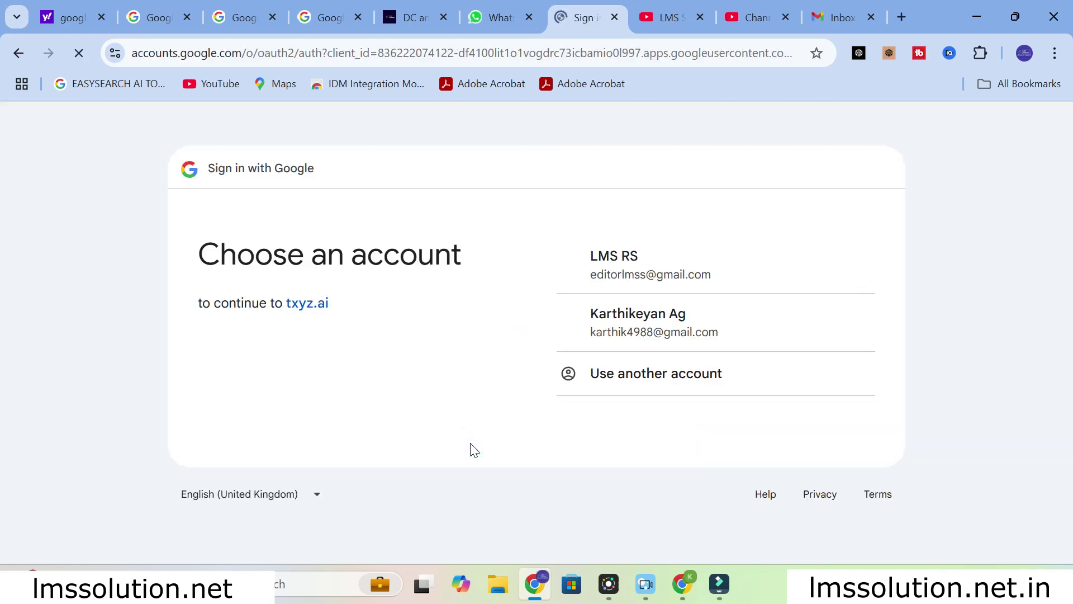
left_click(664, 250)
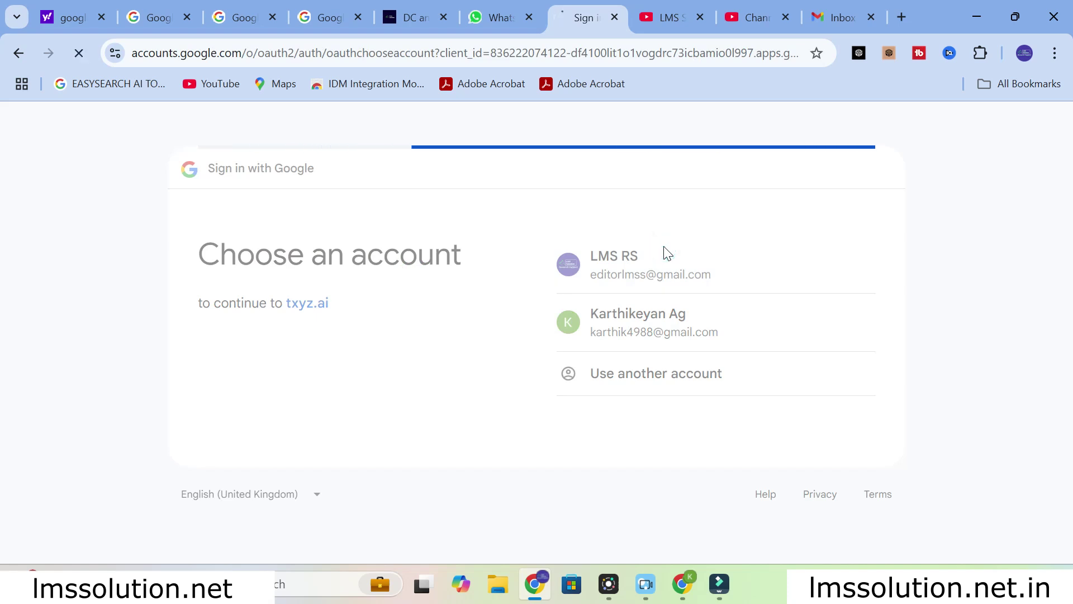
left_click(796, 423)
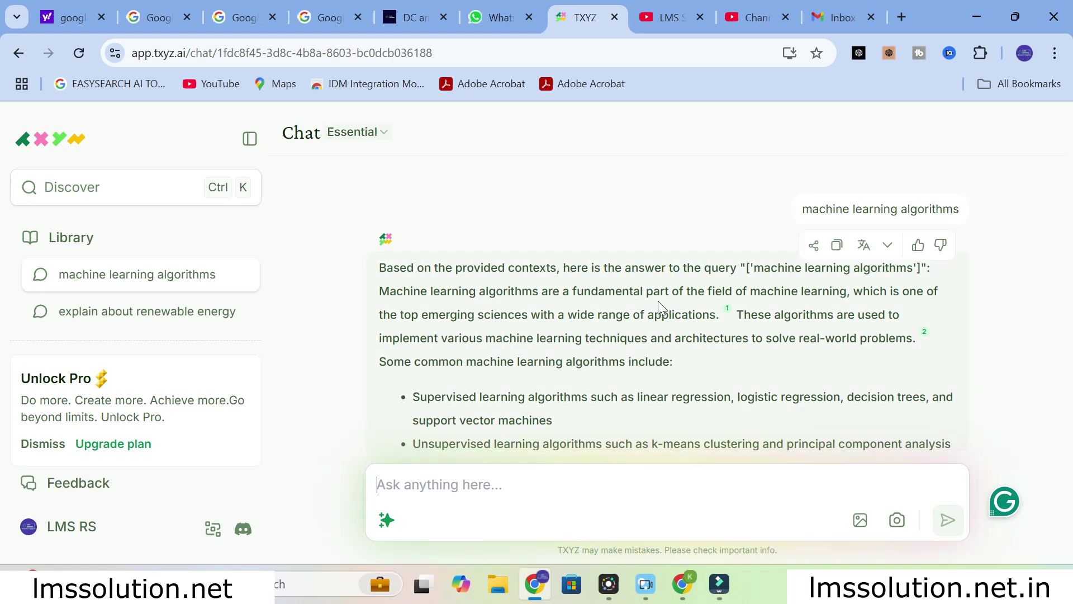
- Read the machine learning algorithms answer and open both cited references beneath it in new browser tabs
scroll(730, 299, "down", 3)
scroll(730, 301, "up", 3)
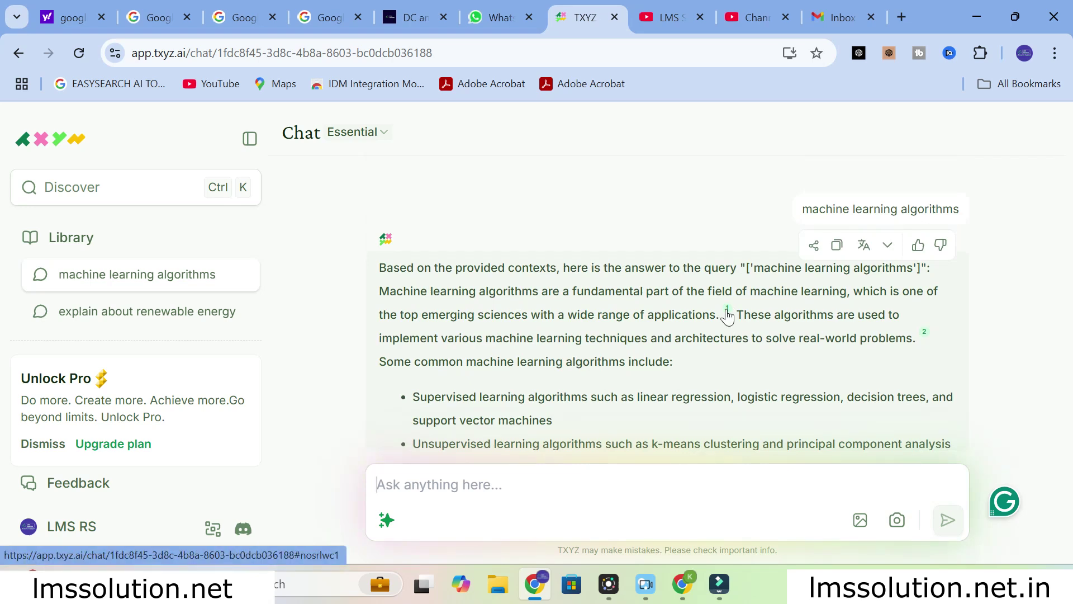
scroll(693, 323, "down", 3)
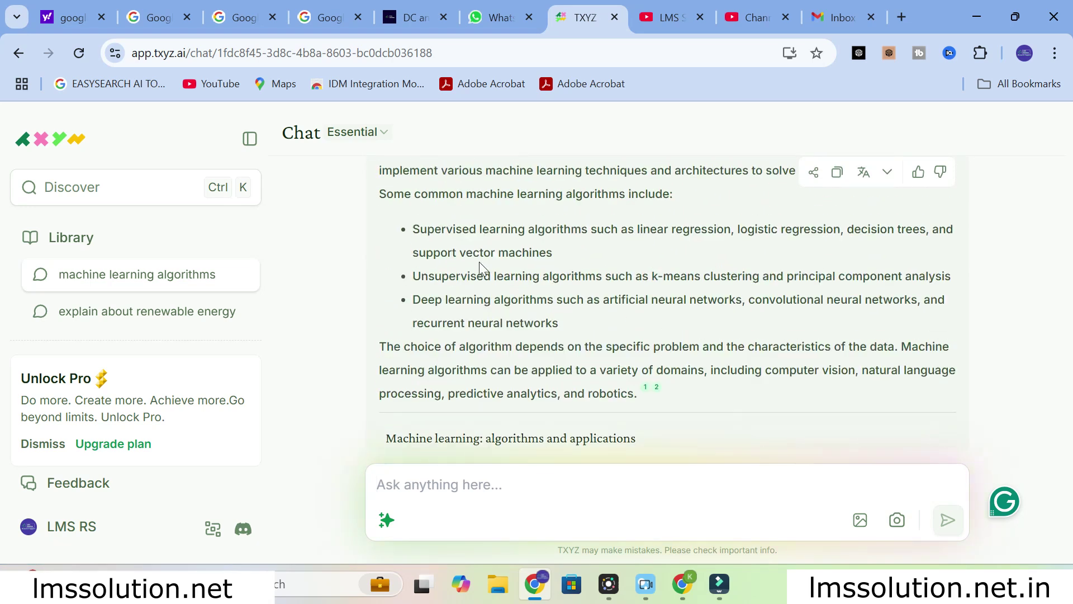
scroll(465, 338, "down", 2)
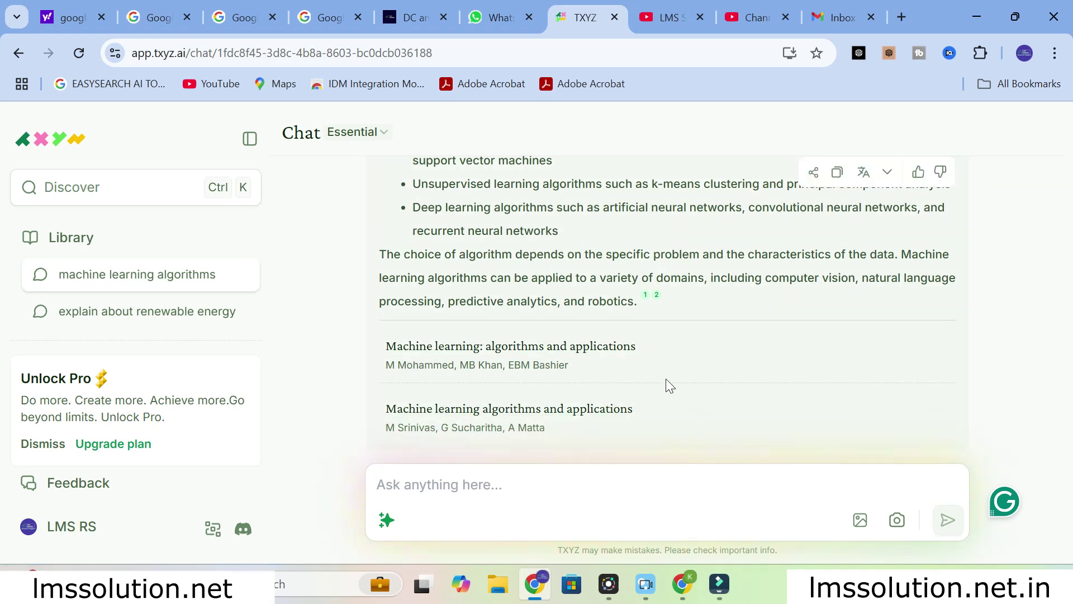
right_click(484, 351)
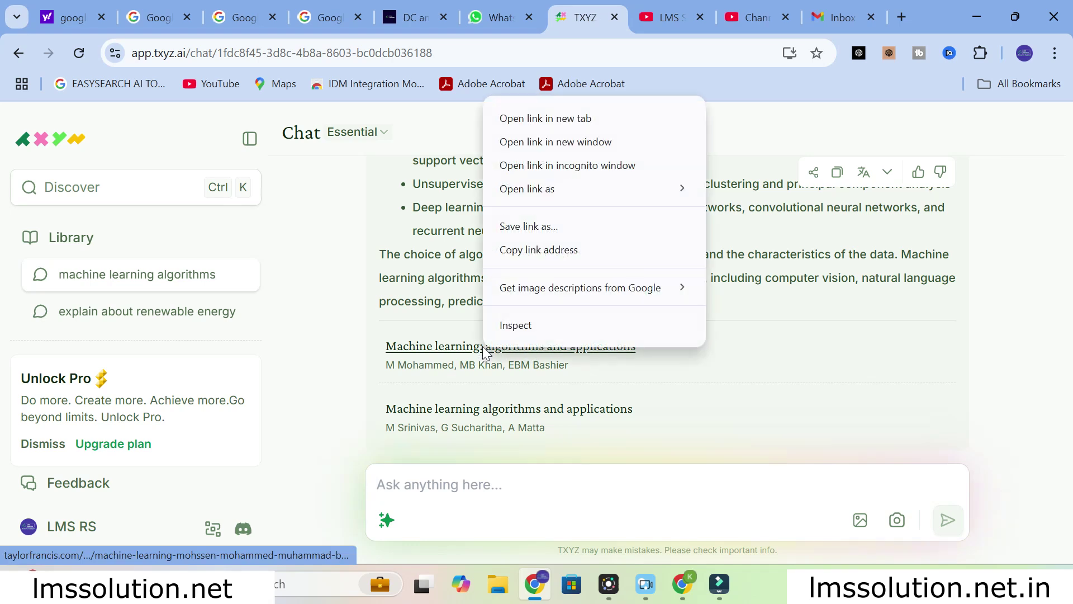
left_click(577, 126)
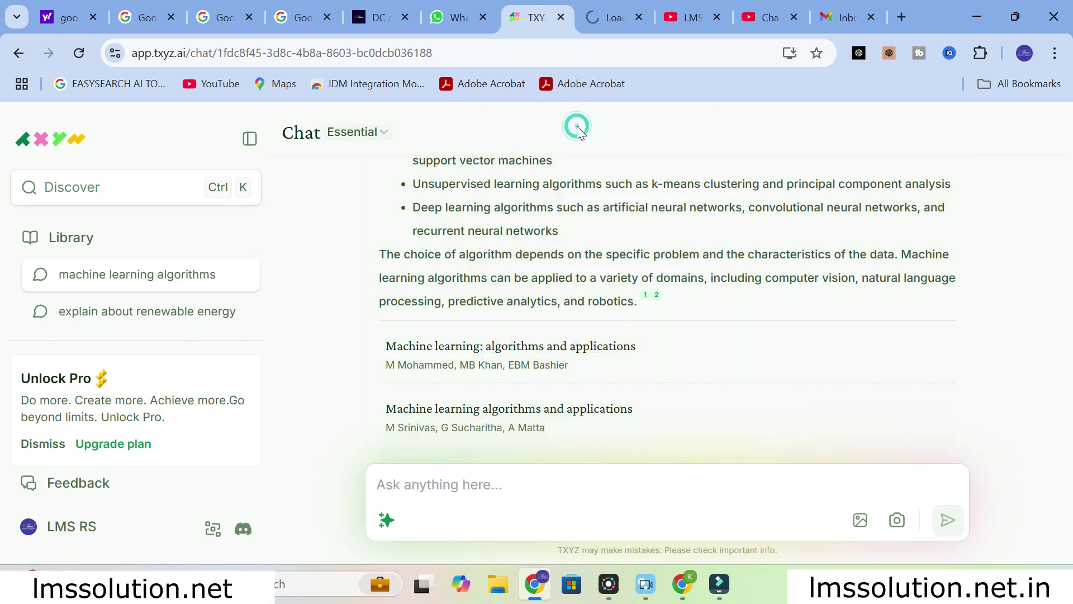
right_click(461, 408)
left_click(539, 184)
- Examine the Taylor & Francis page of the first reference for its publication details and access options
key("ctrl+Tab")
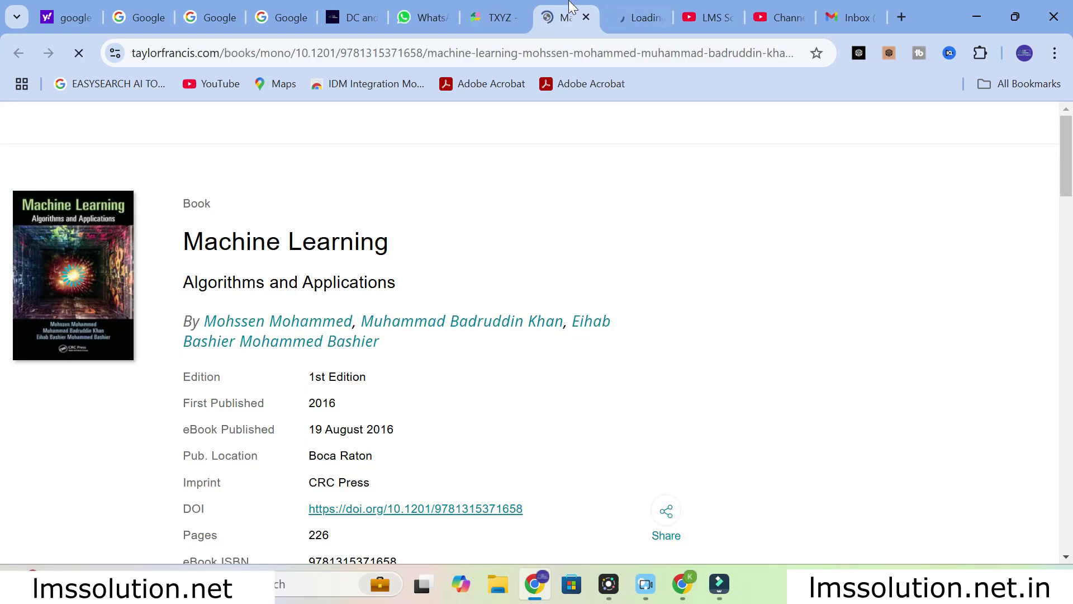
scroll(289, 332, "down", 3)
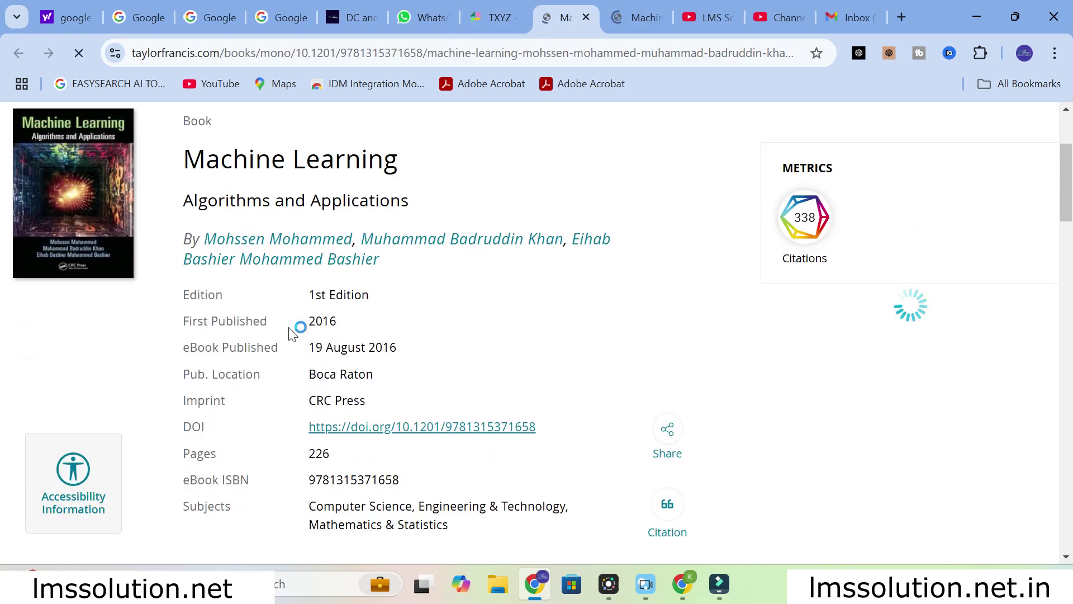
scroll(215, 321, "up", 1)
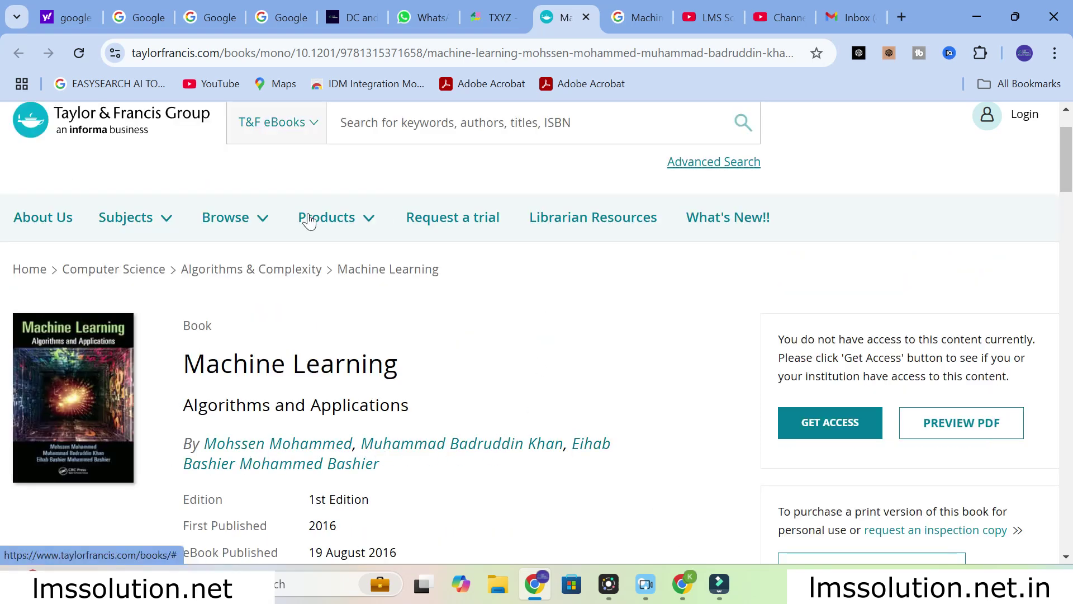
scroll(301, 252, "down", 4)
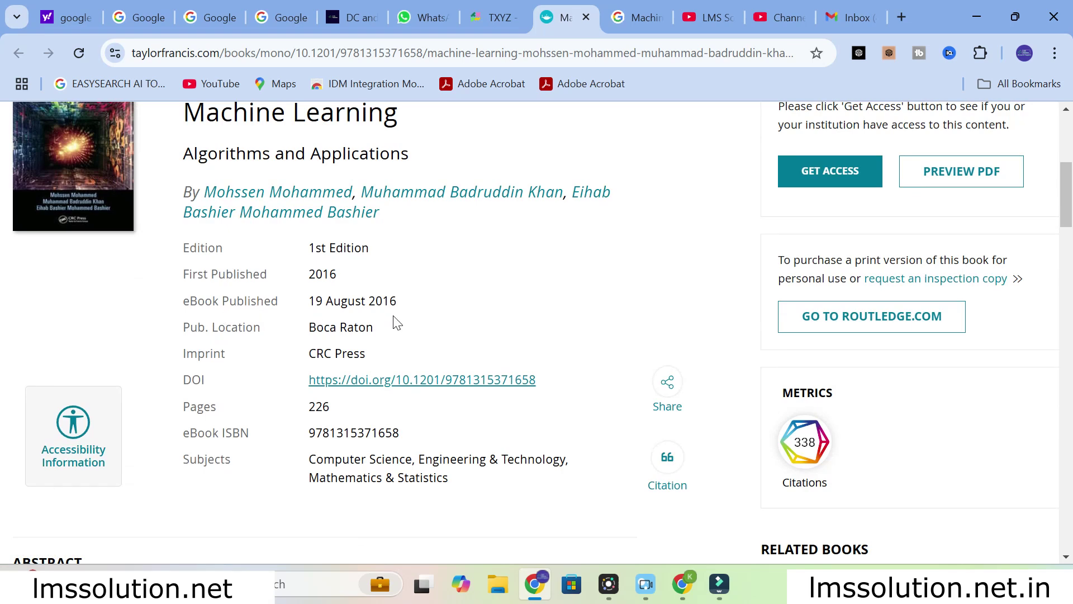
- Look through the Google Books preview pages of the second reference
left_click(636, 8)
scroll(530, 429, "down", 1)
scroll(531, 428, "down", 10)
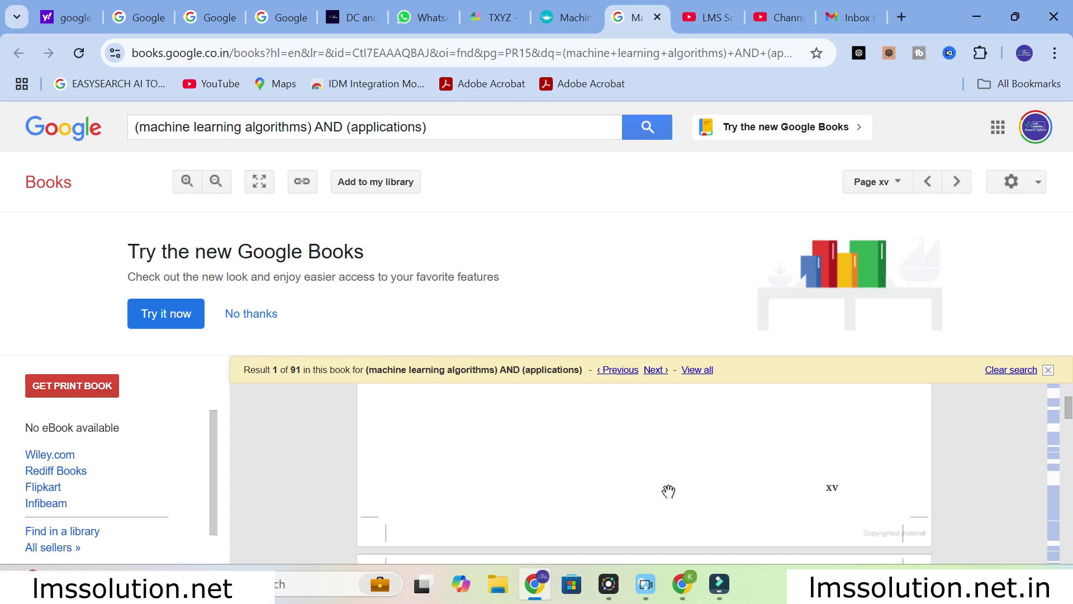
scroll(1070, 414, "down", 5)
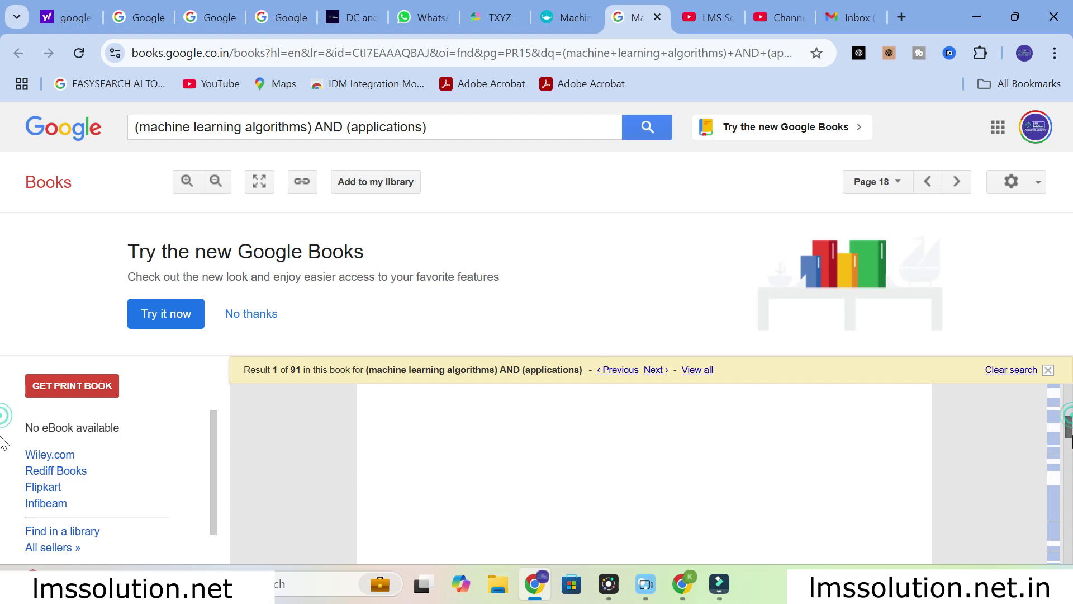
right_click(1071, 417)
left_click(1070, 416)
left_click_drag(1069, 419, 1069, 452)
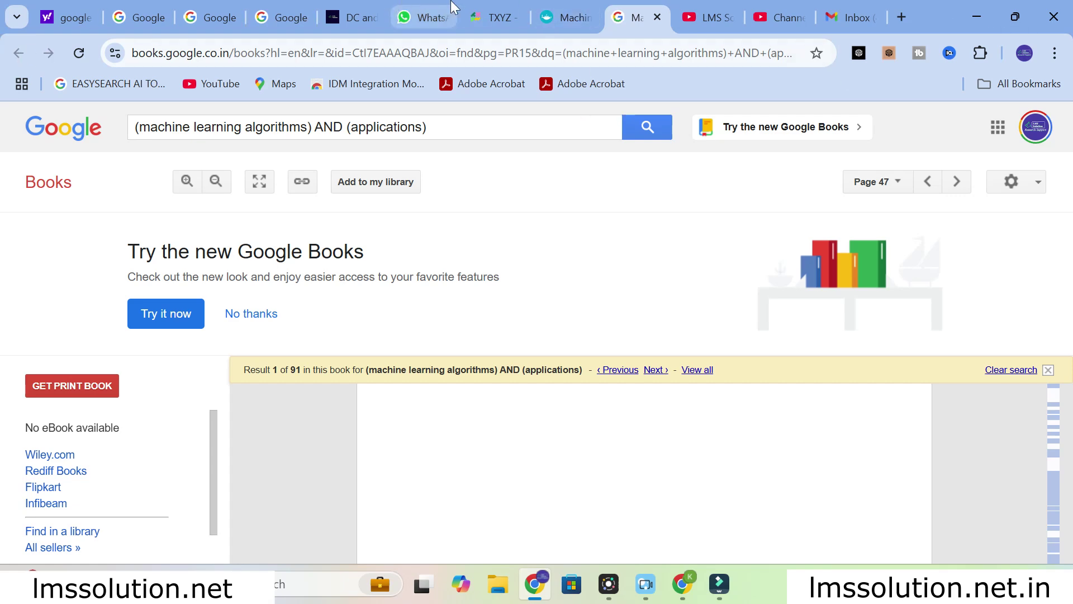
- Return to the TXYZ chat and attach the image Picture1 from the Desktop folder "desk top 03.01.24"
left_click(482, 8)
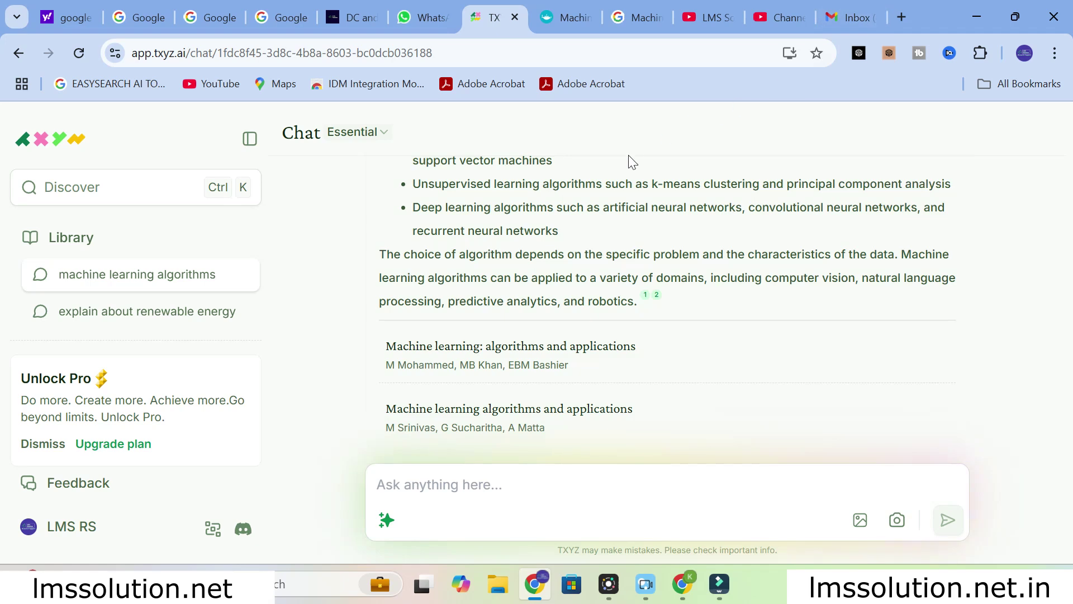
scroll(340, 263, "up", 5)
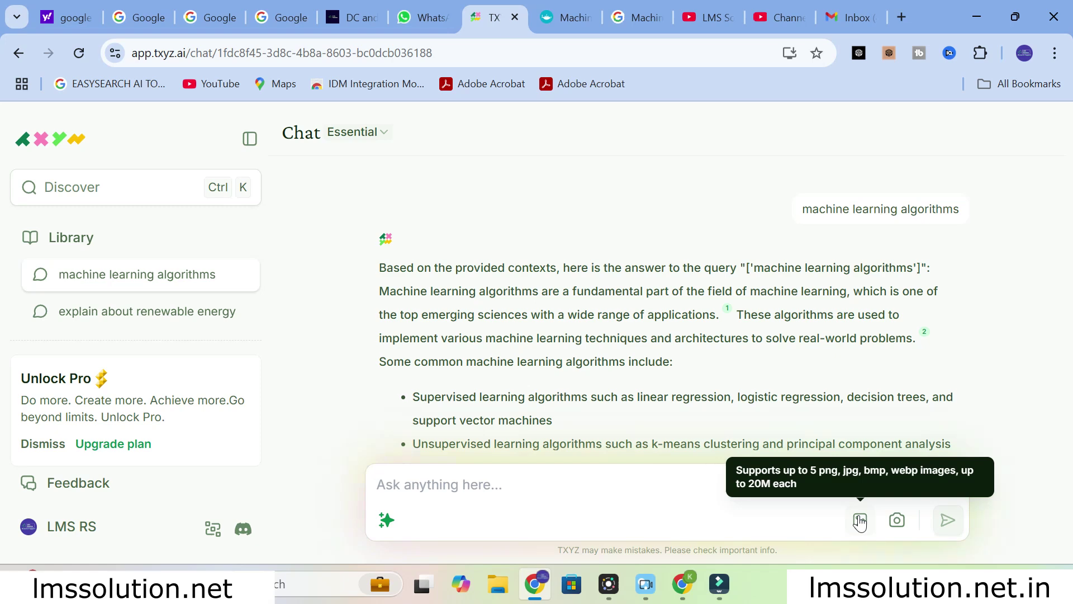
left_click(860, 521)
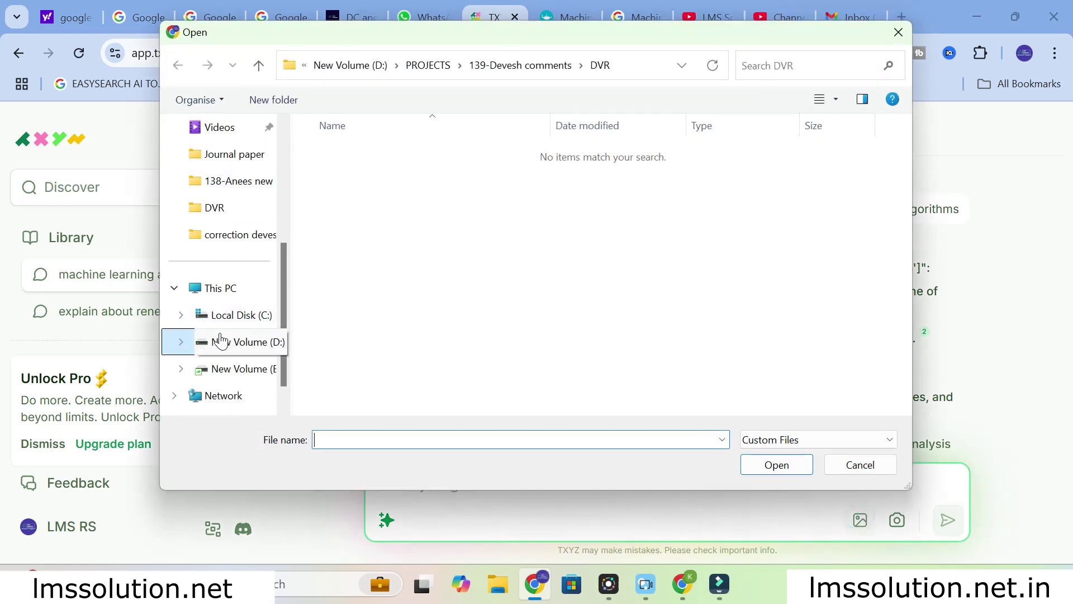
scroll(226, 193, "up", 3)
left_click(223, 237)
left_click(536, 153)
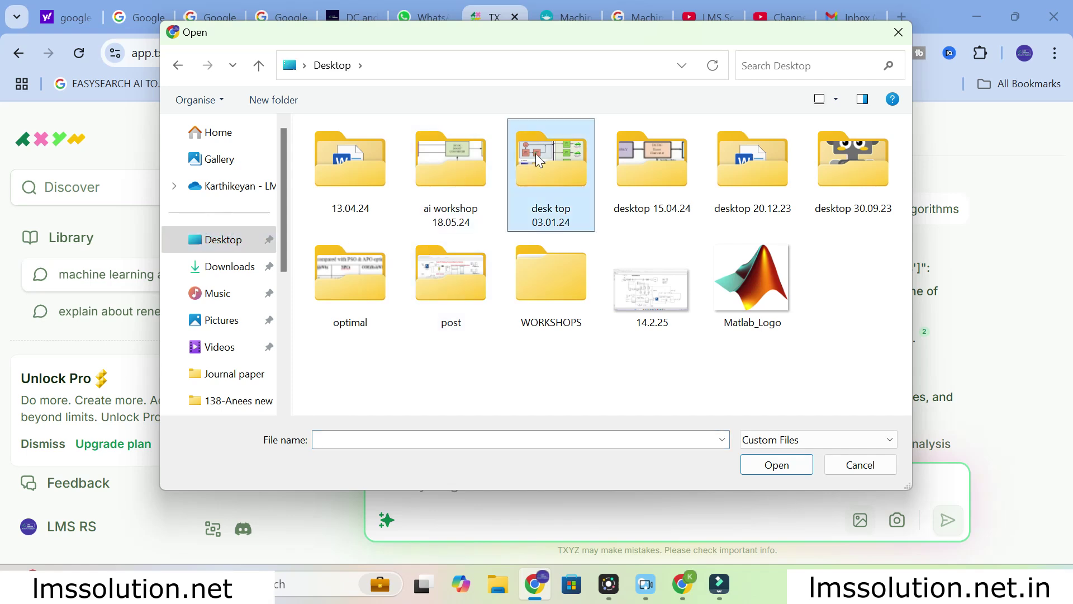
double_click(535, 153)
scroll(539, 221, "down", 1)
left_click(577, 327)
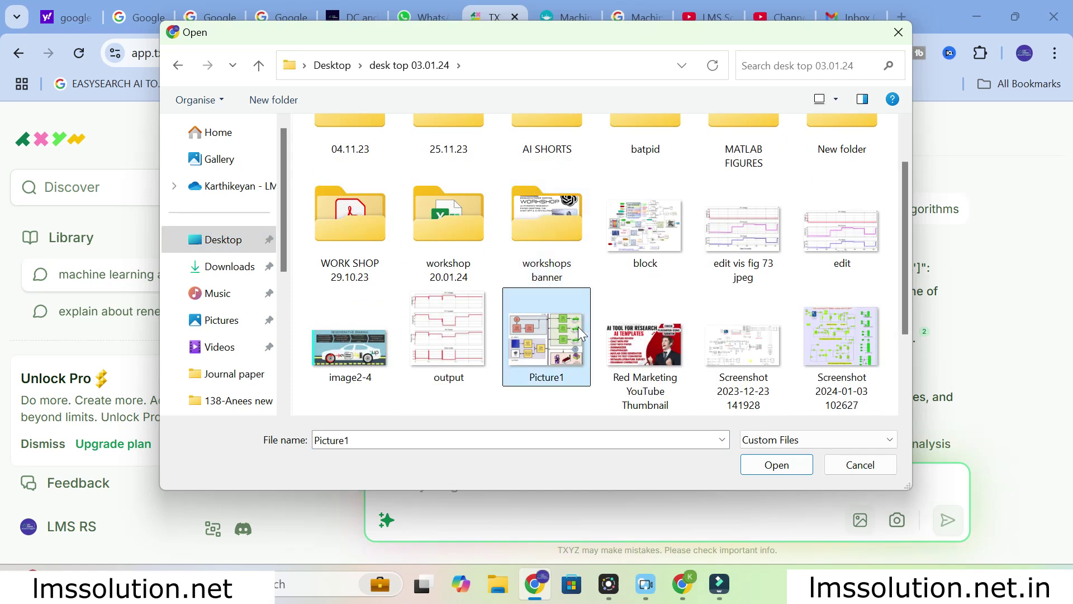
left_click(776, 467)
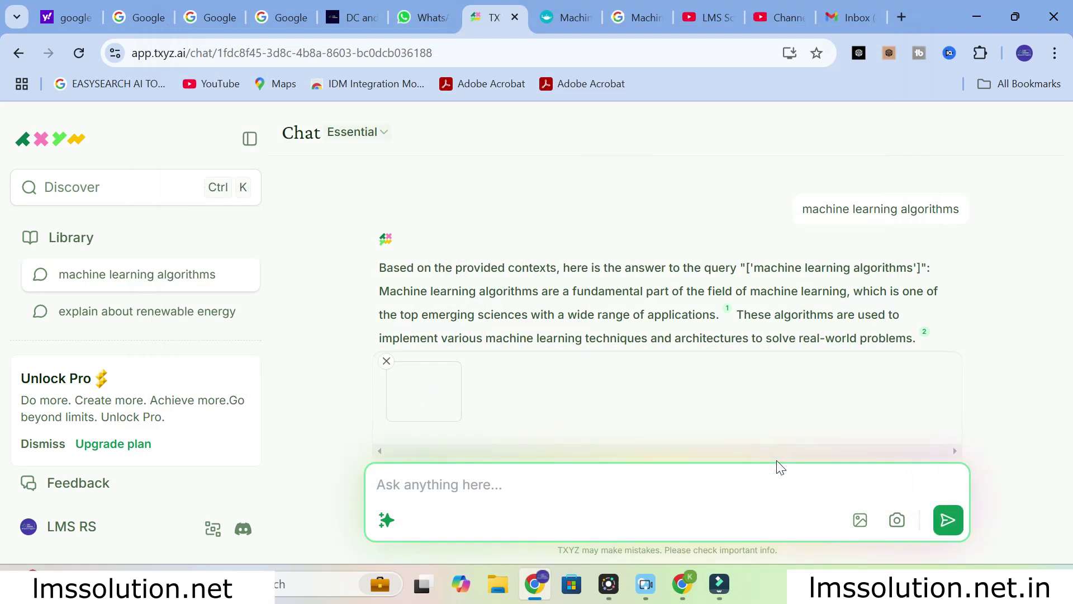
- Send the prompt "explain the attached picture in paragraph" together with the attached image
left_click(468, 484)
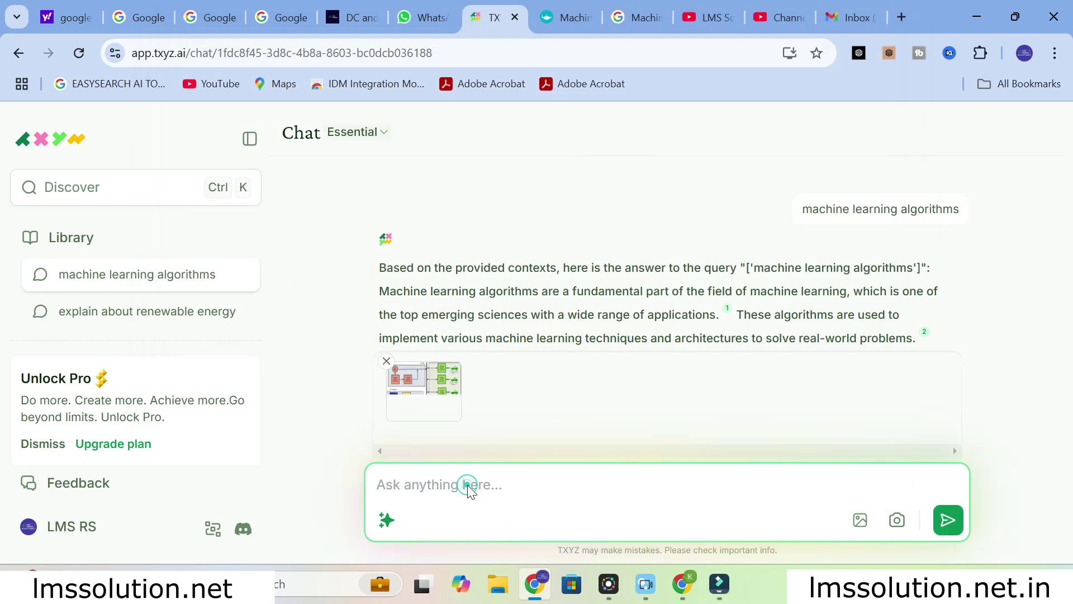
type("explain the attached pic")
type("ture in pargar")
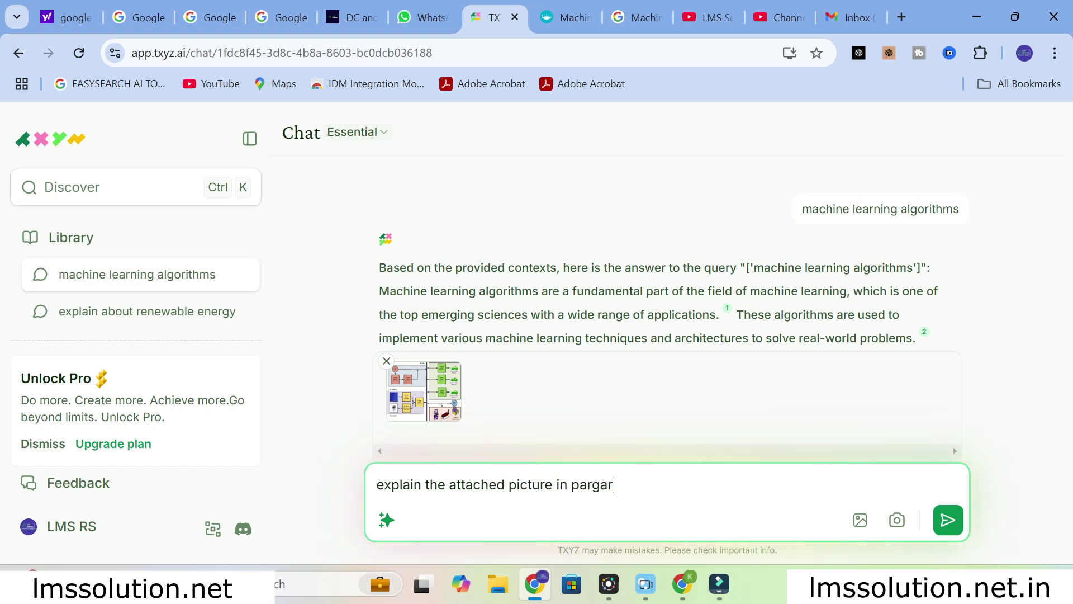
type("apg")
type("grapg")
type("h")
key("Return")
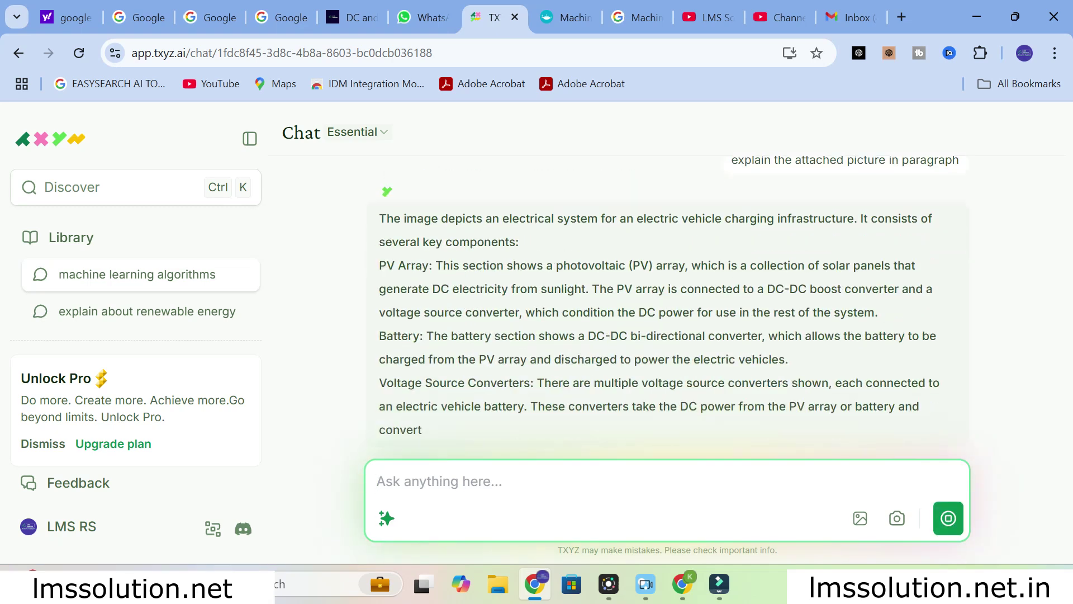
- Read through the explanation of the attached picture and review the chat back to the first answer
scroll(537, 286, "down", 2)
scroll(537, 286, "up", 3)
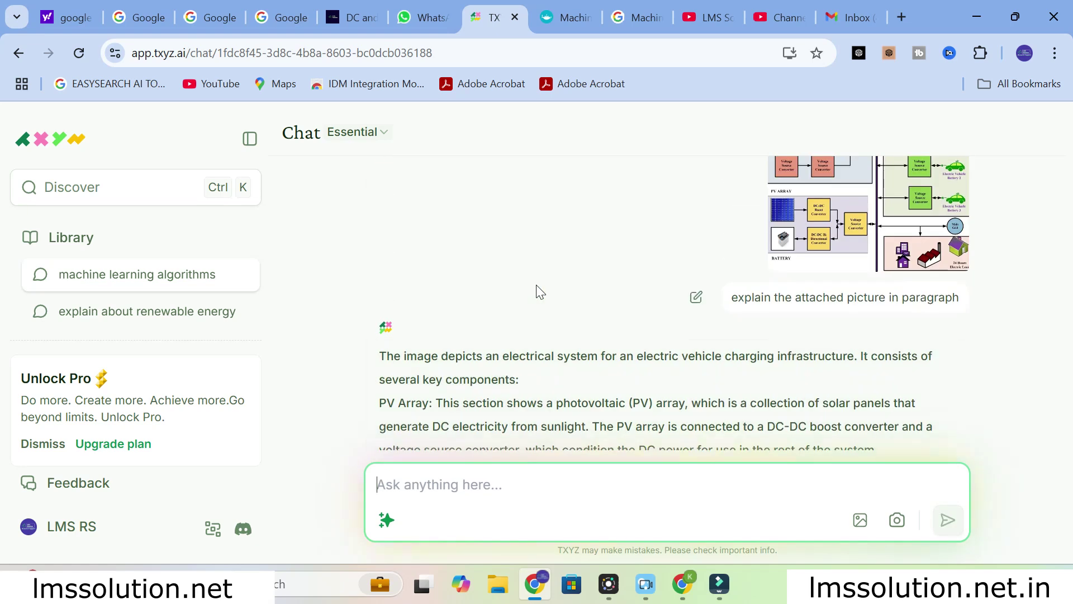
scroll(539, 291, "down", 2)
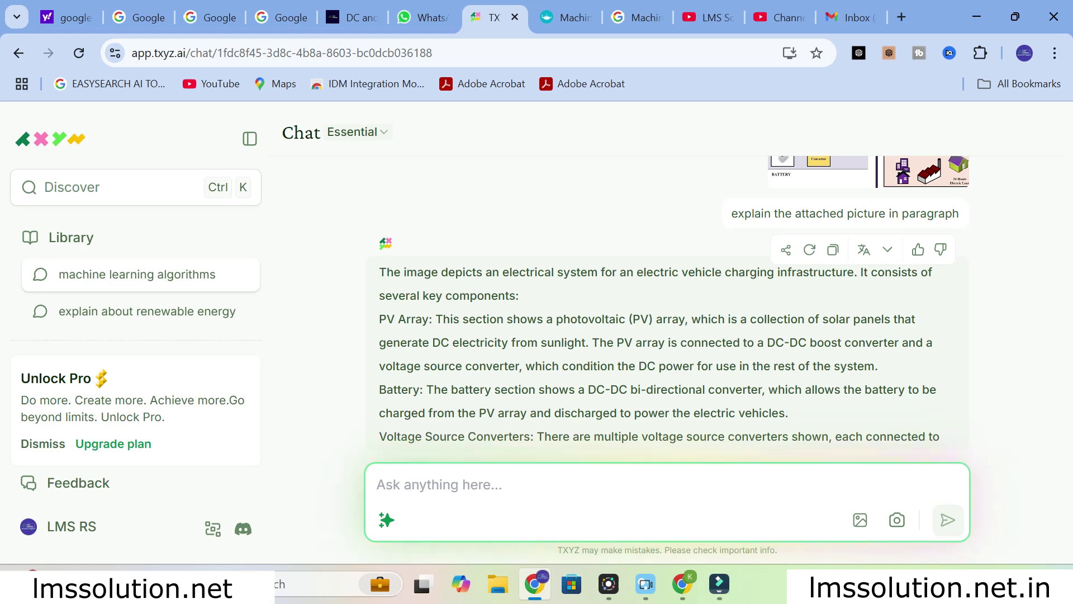
scroll(368, 356, "down", 2)
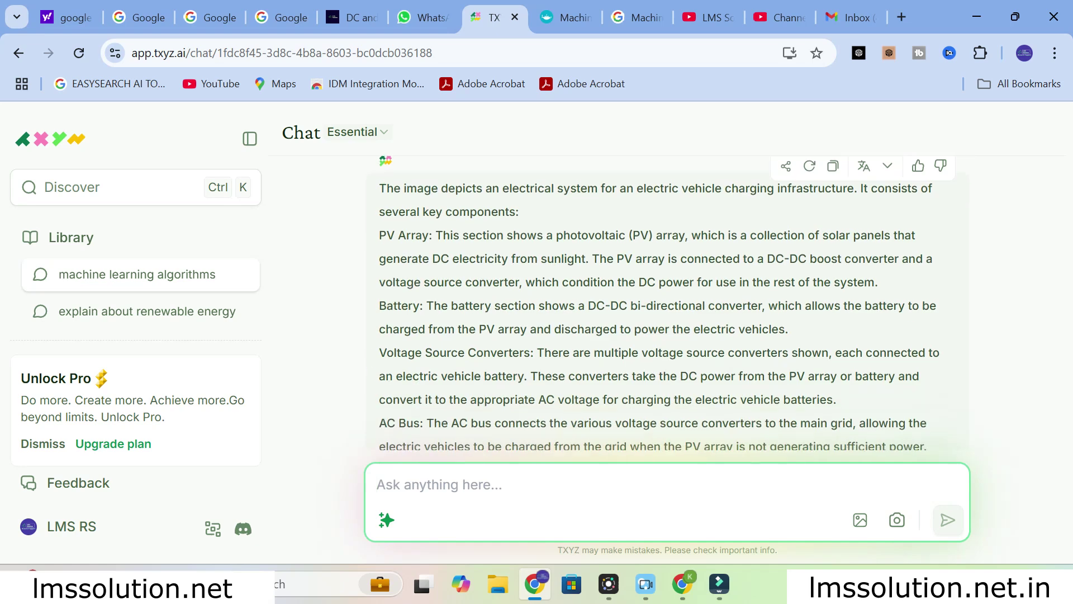
scroll(490, 388, "down", 2)
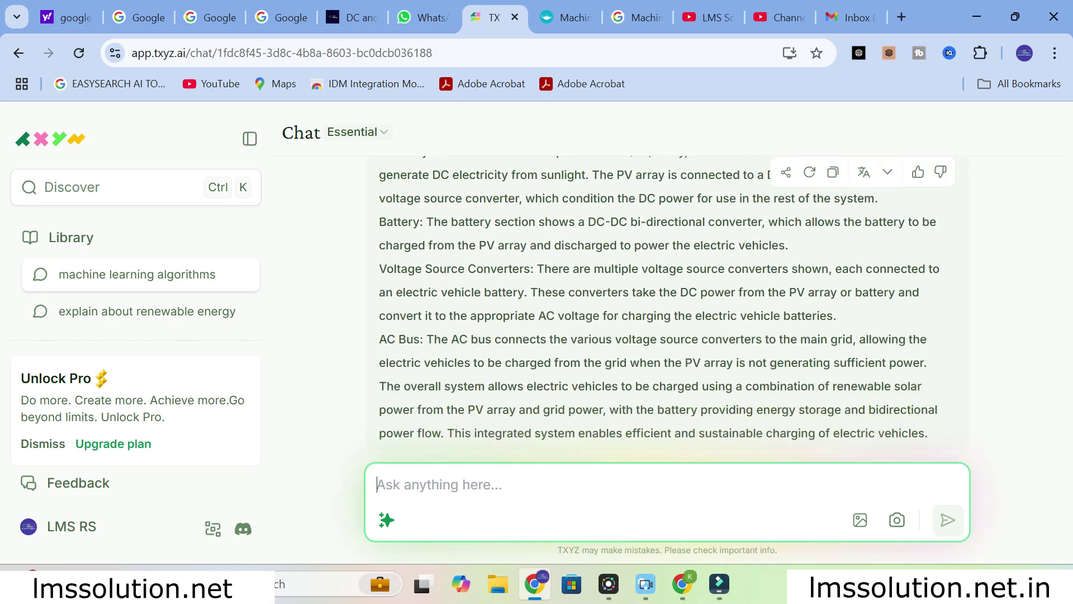
scroll(538, 304, "up", 4)
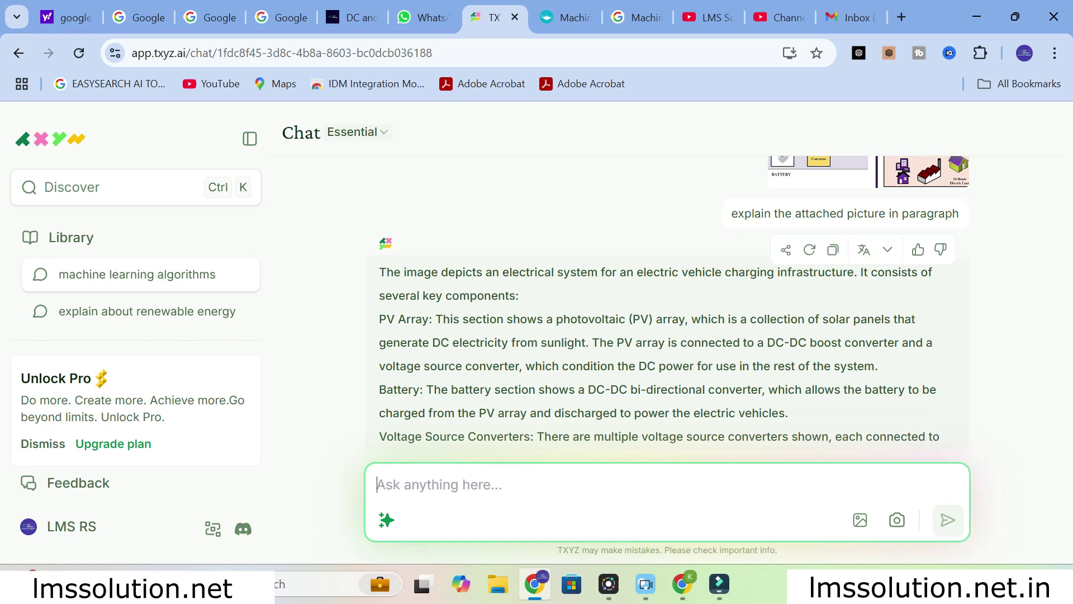
scroll(524, 338, "up", 10)
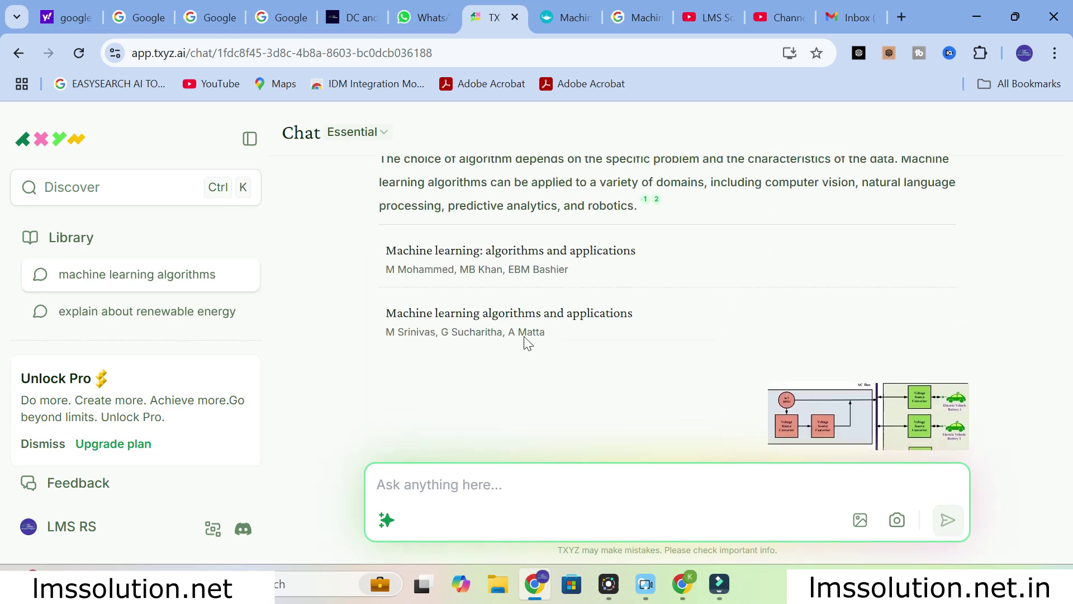
scroll(524, 336, "up", 4)
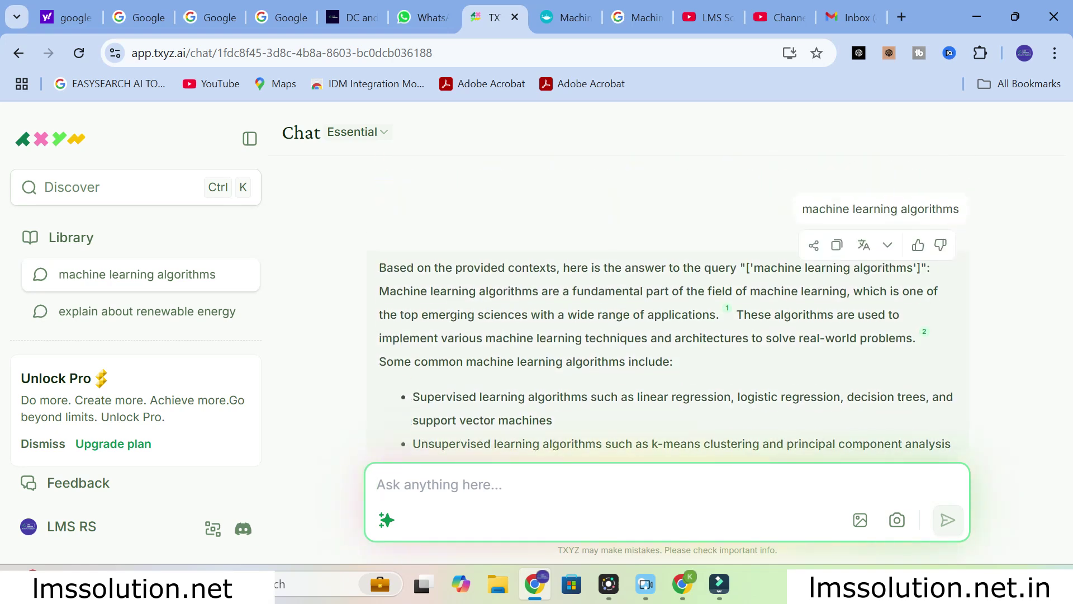
- Send the prompt "pls make literature review on PV power forecasting using machine learnming slgorithms" in the chat
scroll(674, 307, "down", 1)
scroll(675, 307, "up", 1)
type("pls mal")
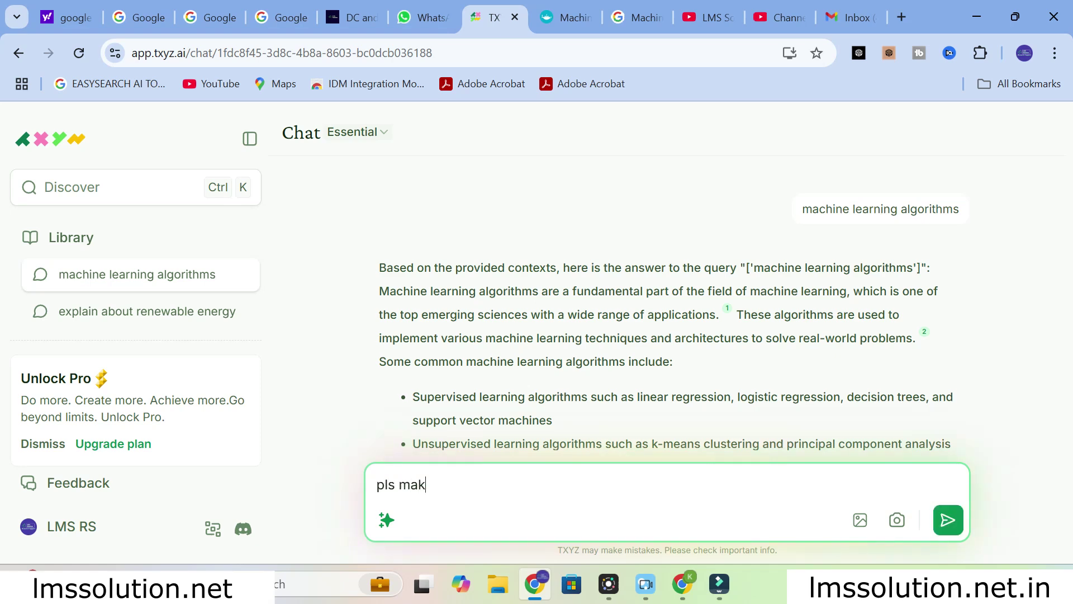
type("e literature review")
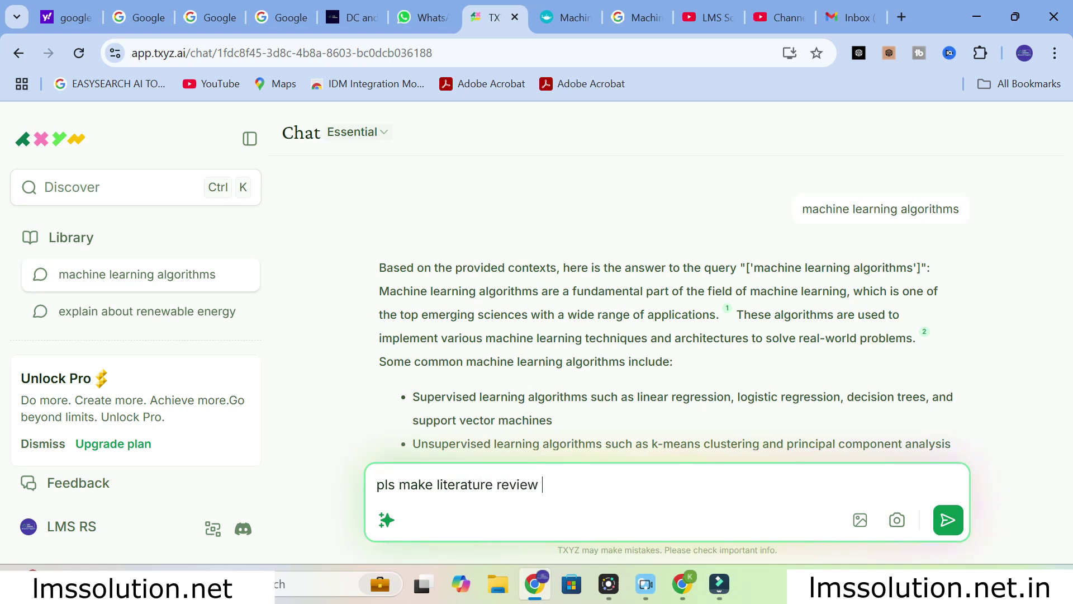
type(" on PV power fore")
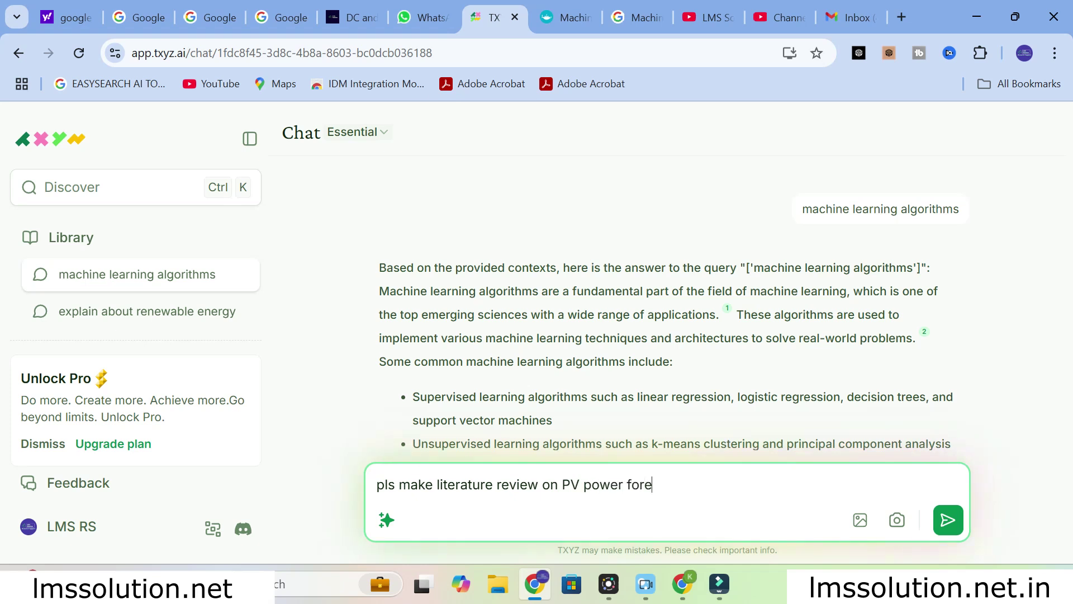
type("casting using mach")
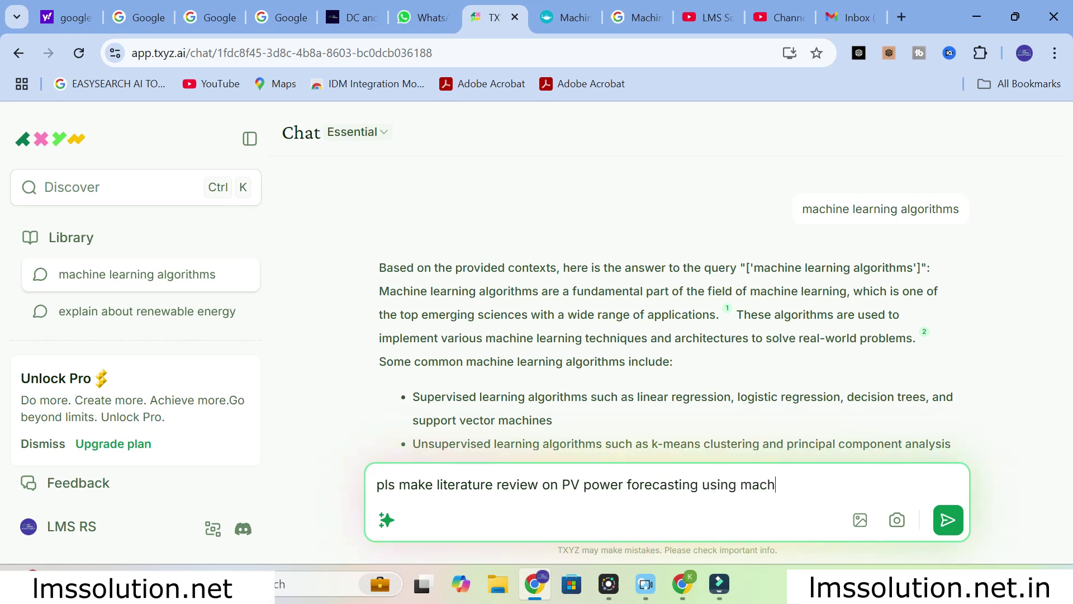
type("ine learnming slgorithms")
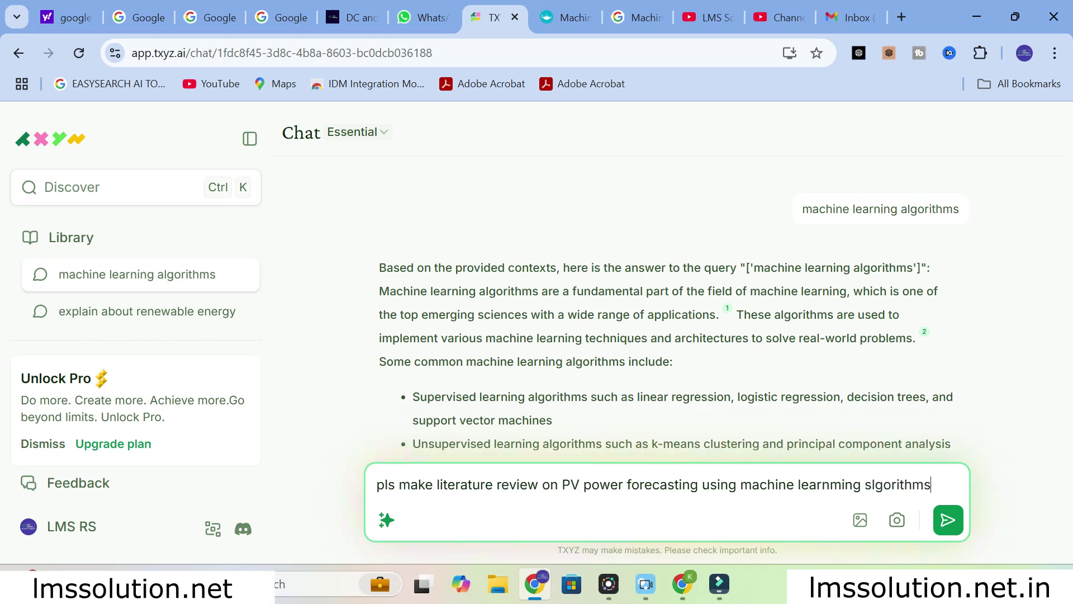
key("Return")
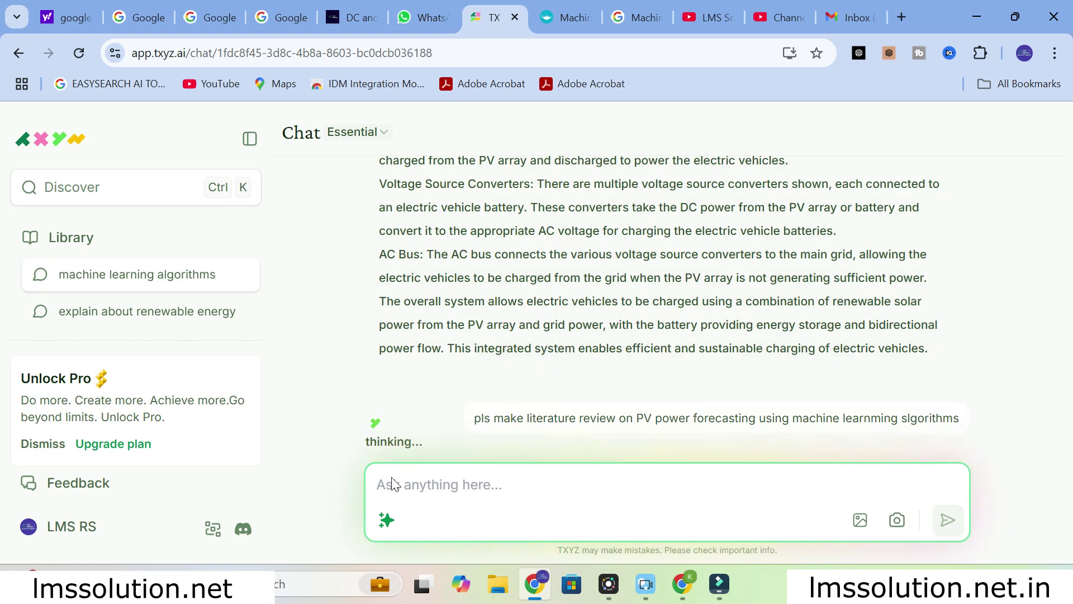
- Send the follow-up prompt "with 5 references" to refine the literature review
type("with ")
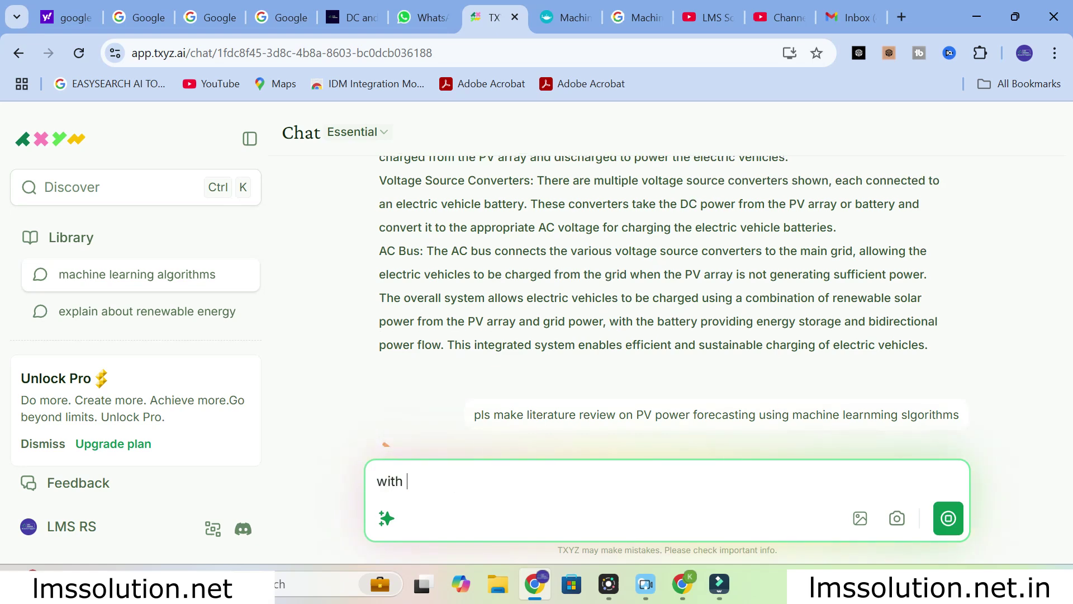
type("5 references")
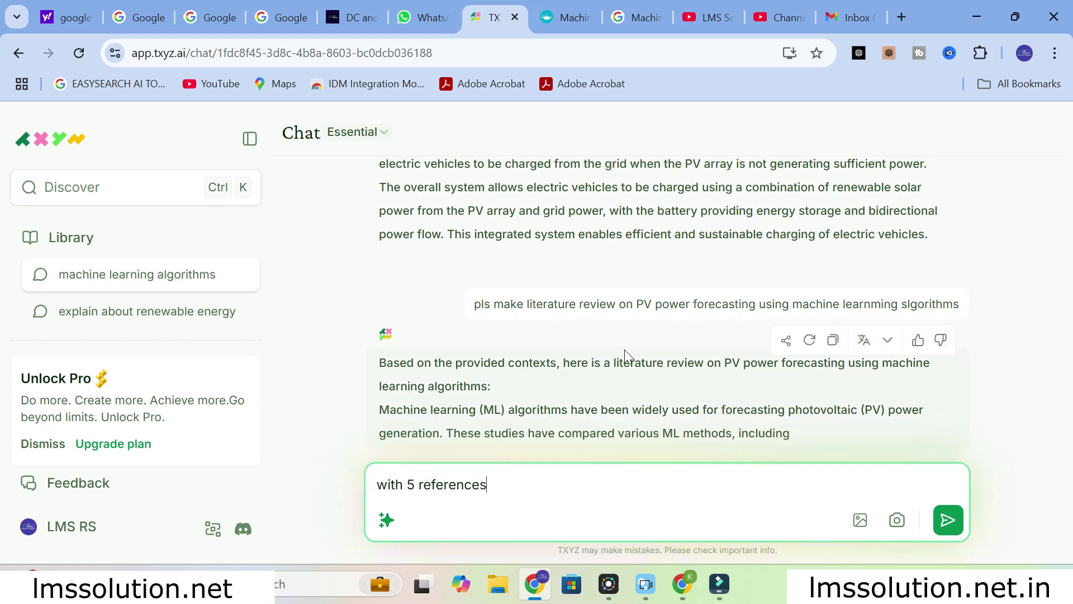
left_click(946, 520)
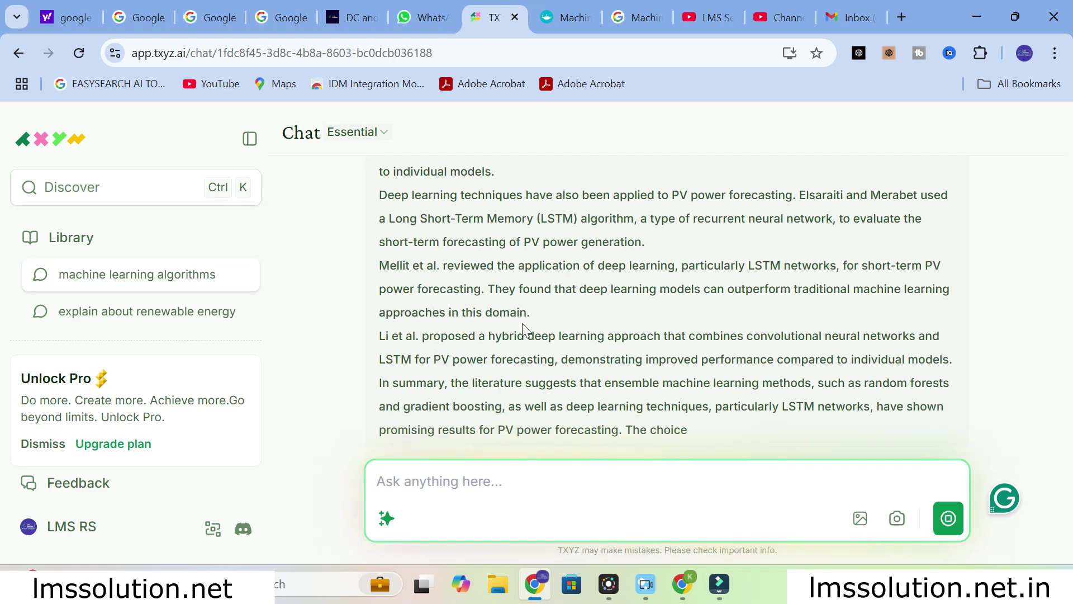
- Read through the literature review on PV power forecasting and expand its list of references
scroll(522, 323, "up", 10)
scroll(575, 313, "down", 8)
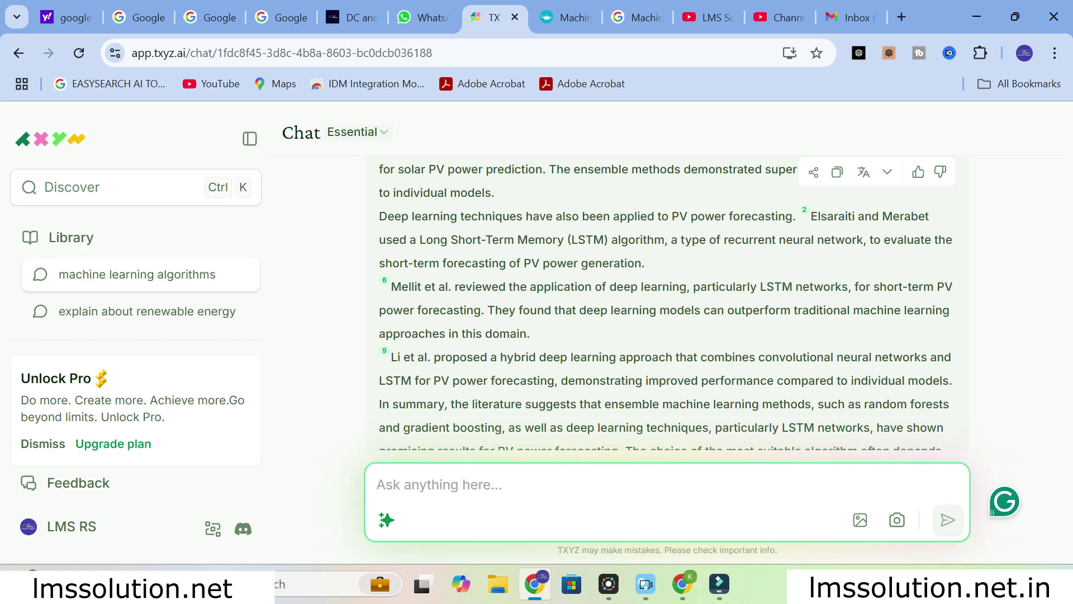
scroll(441, 287, "up", 5)
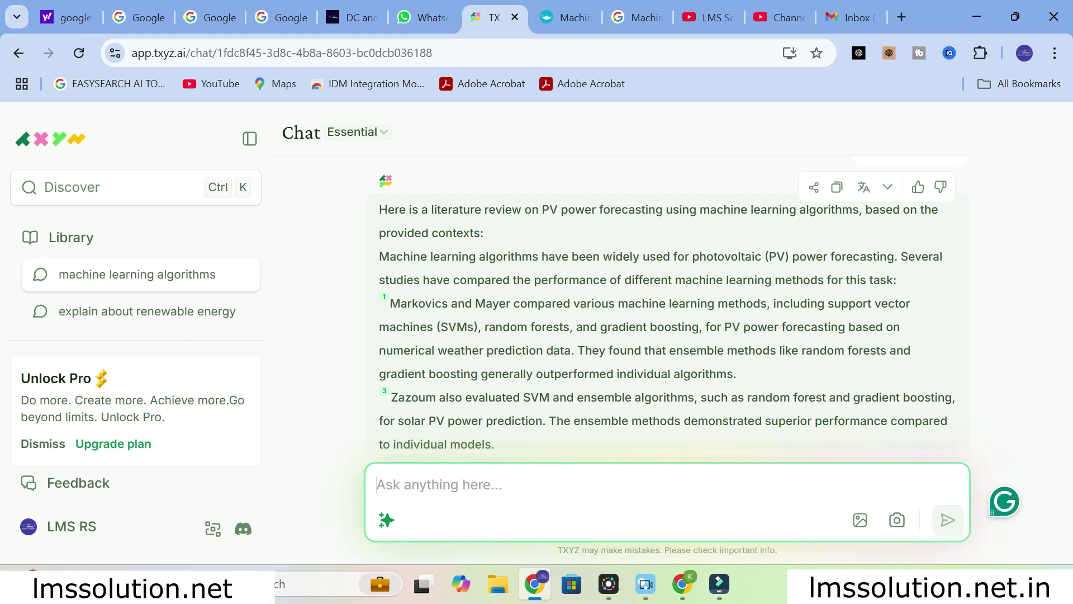
scroll(665, 313, "down", 2)
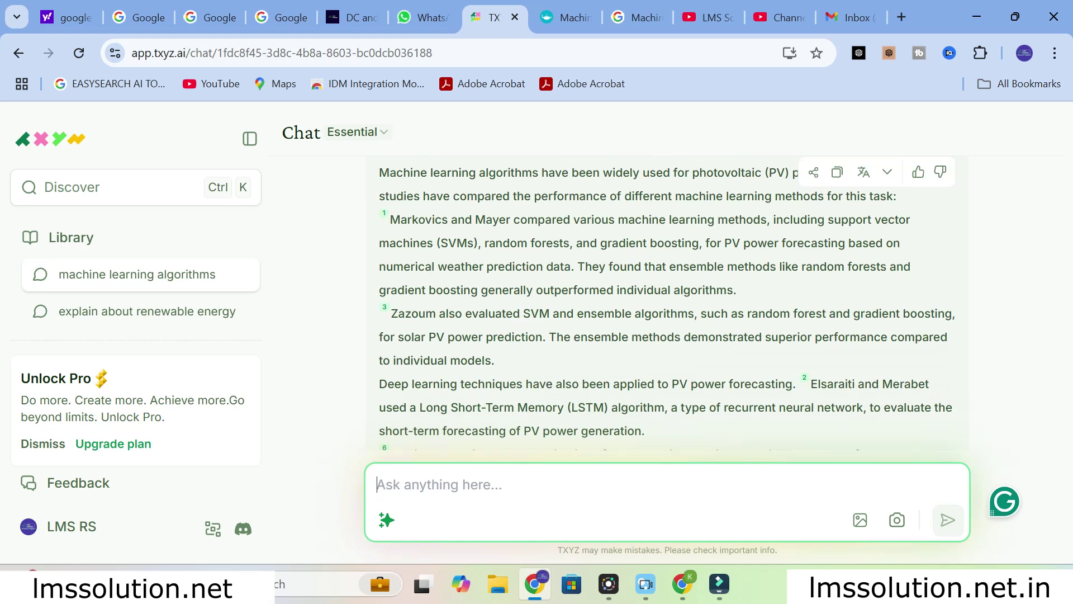
scroll(665, 302, "down", 8)
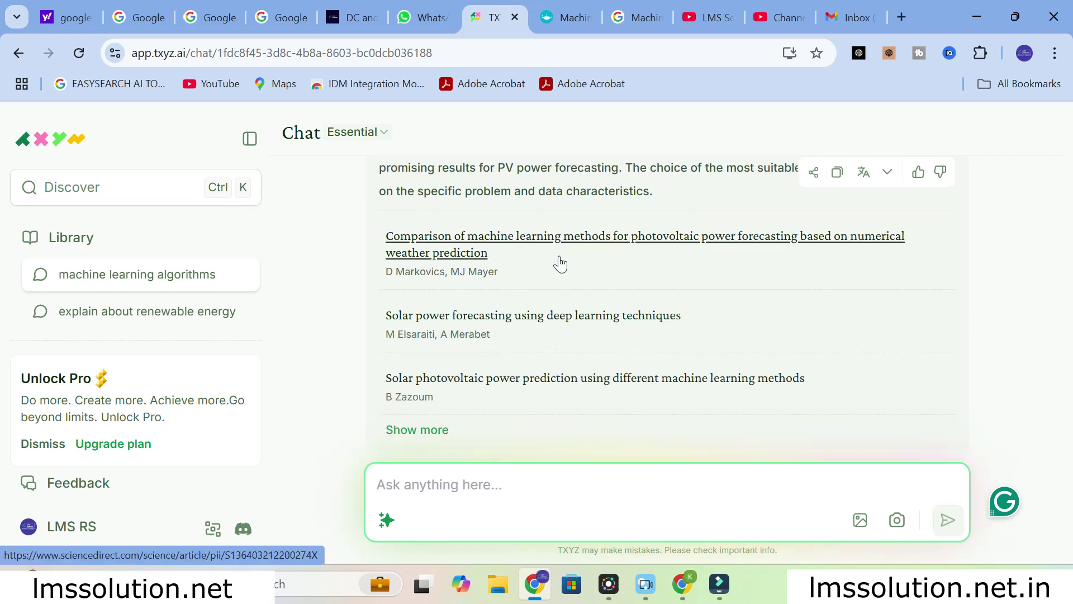
left_click(420, 442)
- Look through the titles in the full reference list and go back to the end of the review text
scroll(434, 321, "down", 8)
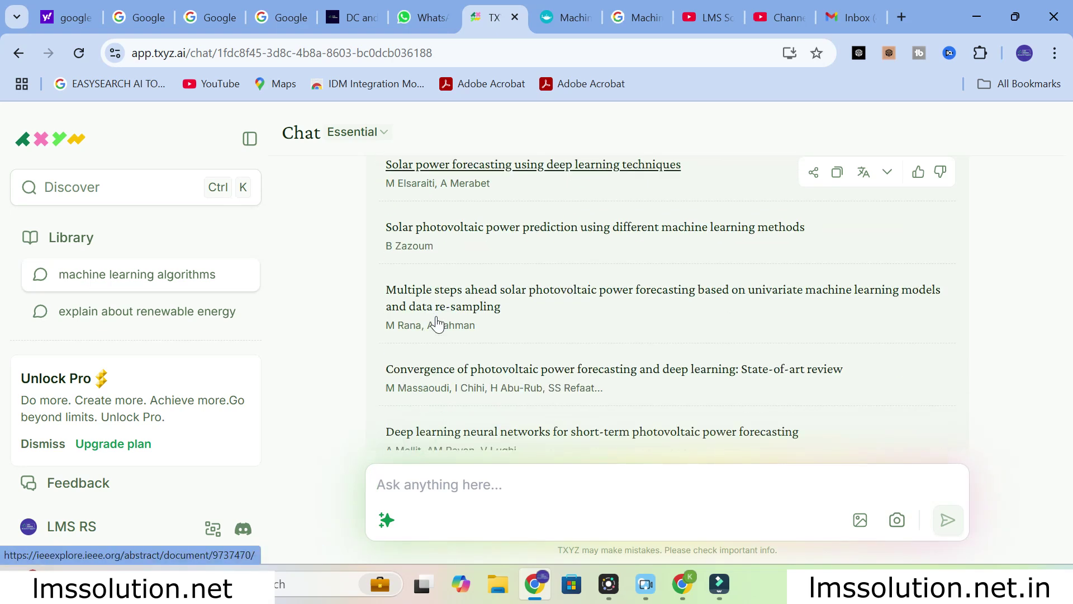
scroll(438, 323, "up", 2)
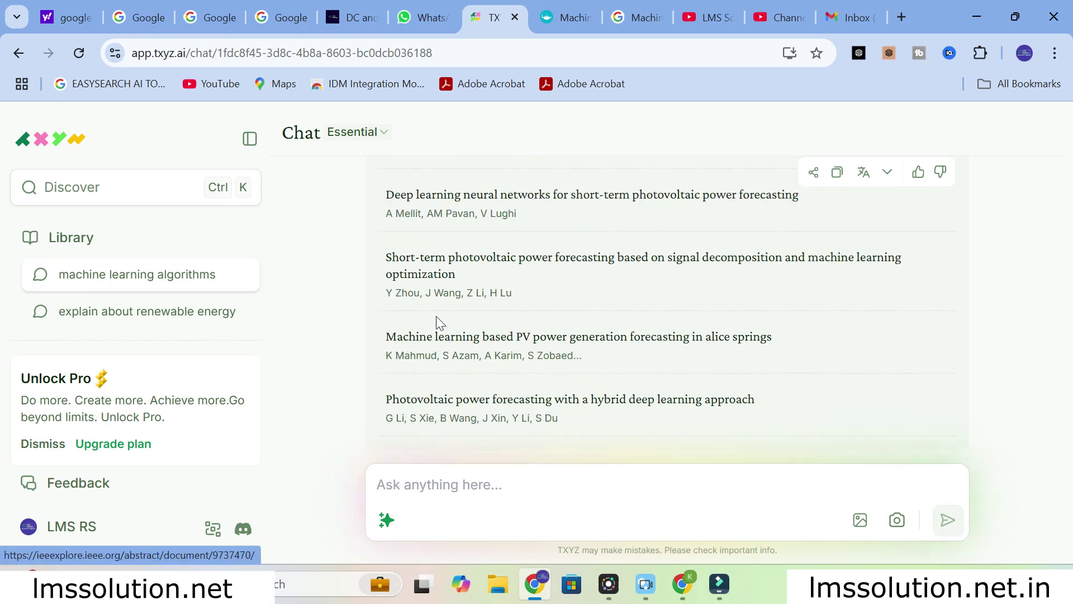
scroll(437, 318, "down", 1)
scroll(437, 318, "up", 8)
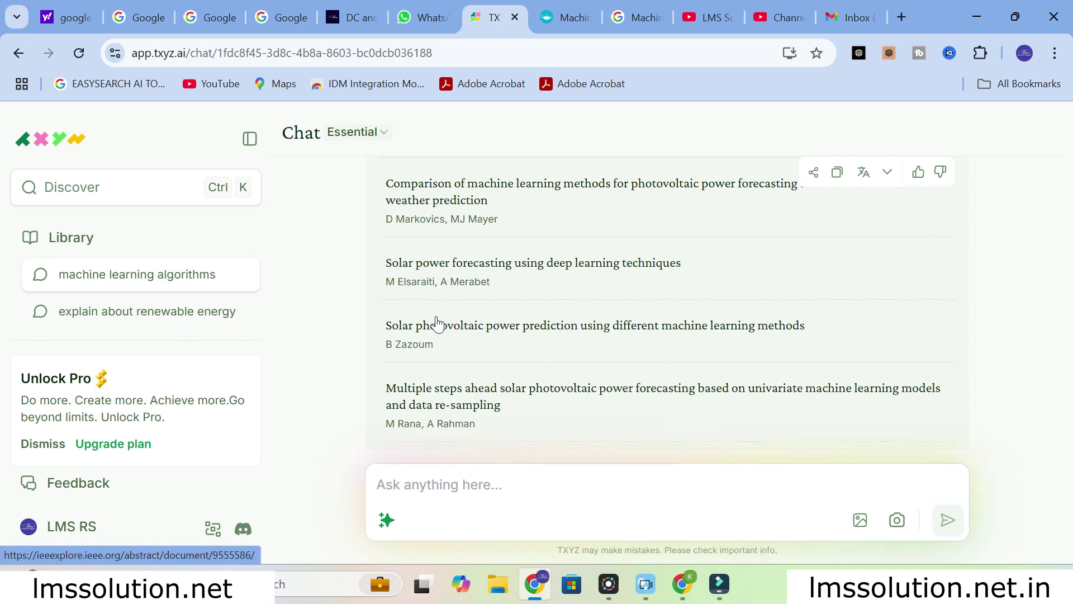
scroll(418, 253, "up", 3)
scroll(410, 396, "down", 3)
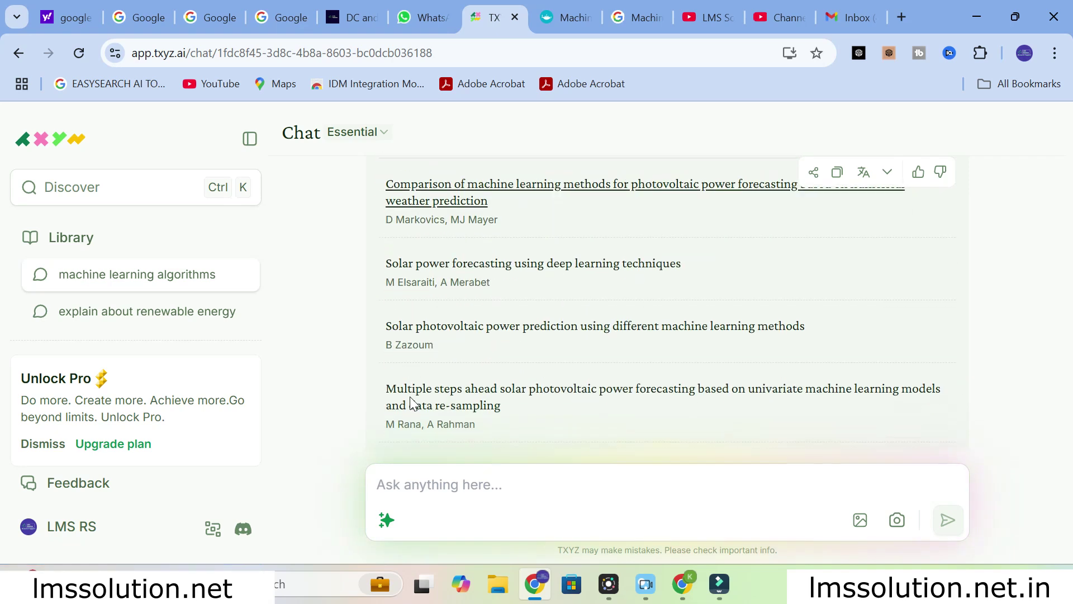
scroll(412, 342, "down", 3)
scroll(429, 341, "down", 2)
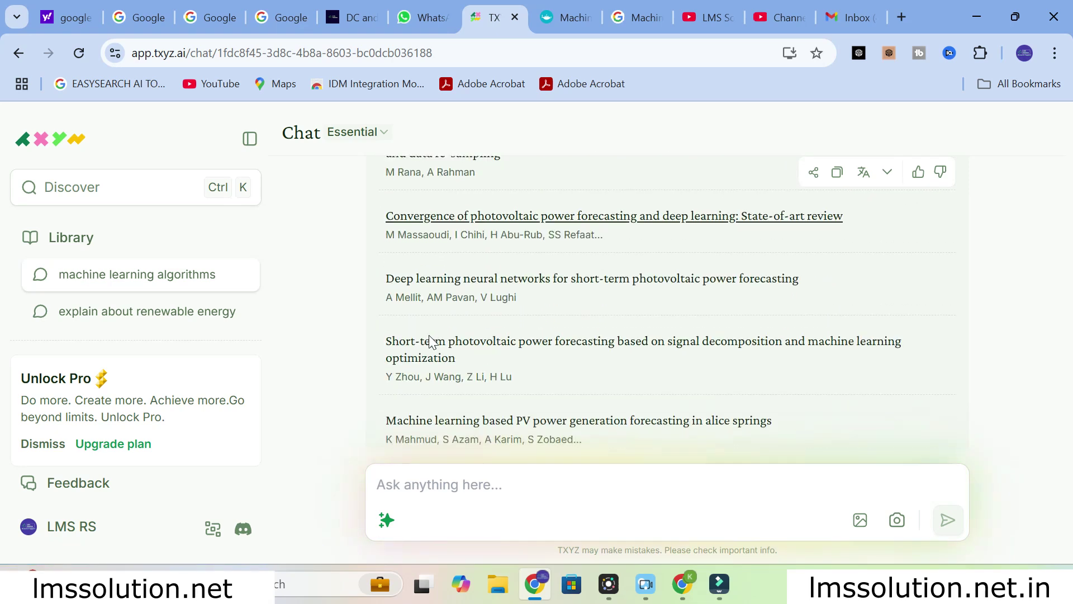
scroll(425, 380, "down", 2)
scroll(416, 391, "up", 1)
scroll(447, 353, "down", 1)
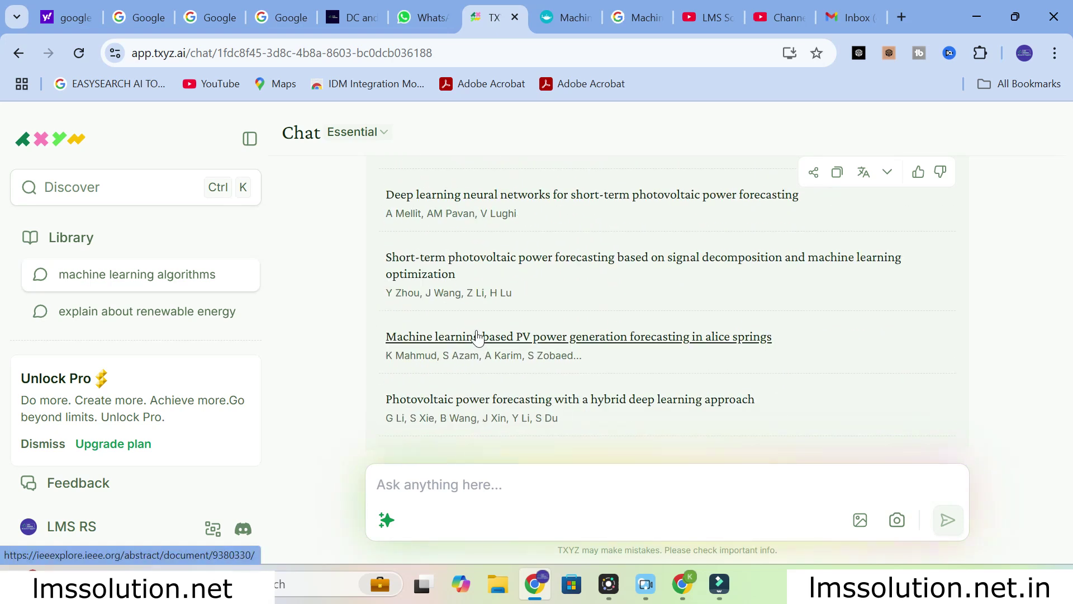
scroll(476, 336, "up", 3)
scroll(478, 336, "up", 5)
scroll(478, 336, "up", 1)
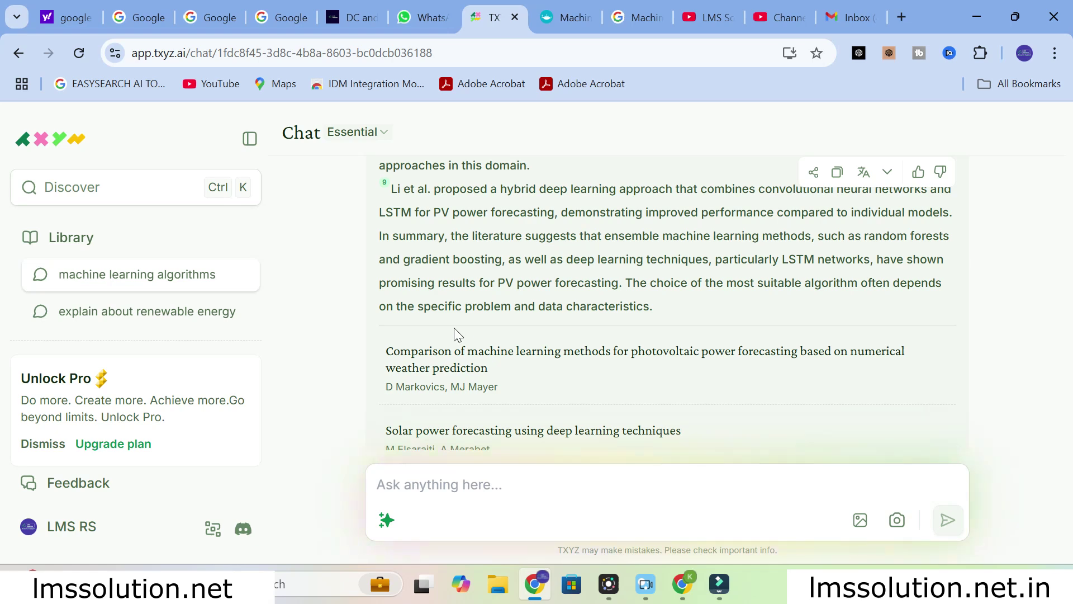
- Open the first reference, on comparing machine learning methods for photovoltaic power forecasting, in a new window, and return to the chat window
right_click(434, 356)
left_click(472, 148)
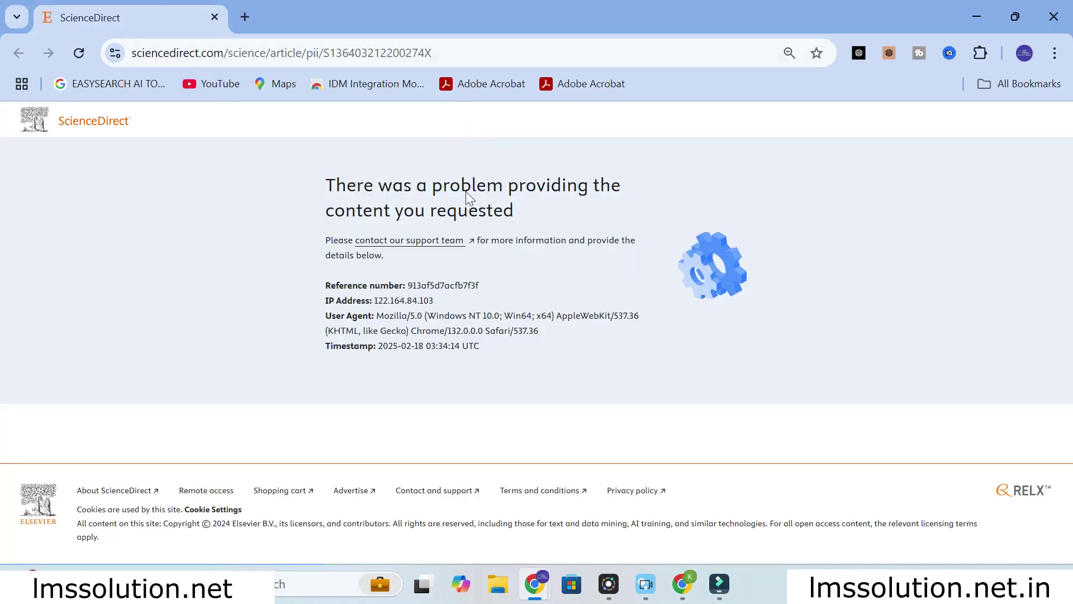
mouse_move(537, 595)
left_click(436, 494)
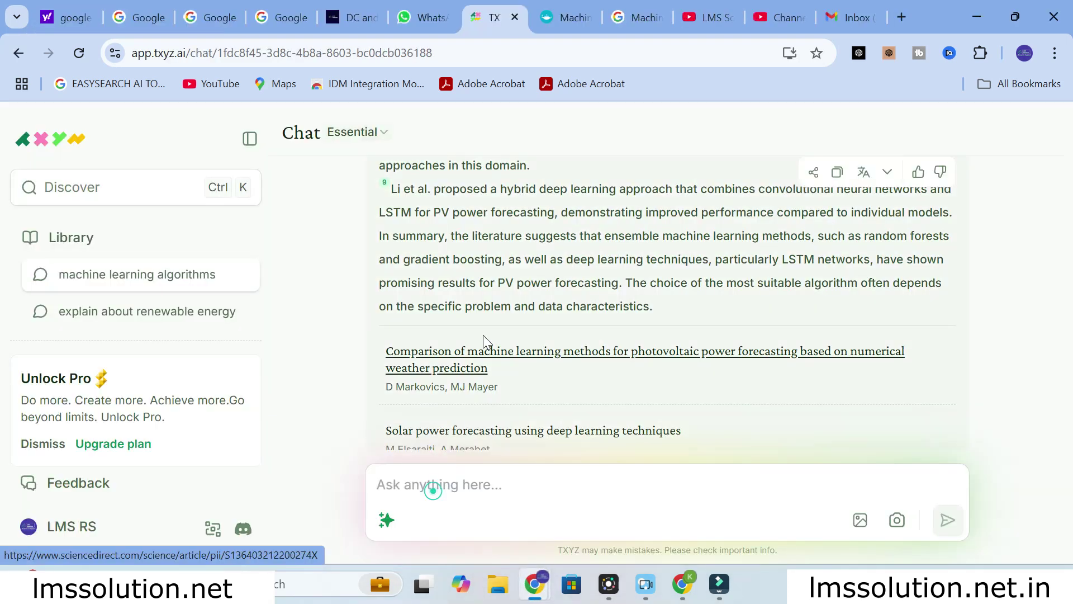
- Open "Solar power forecasting using deep learning techniques" in a new tab, view its abstract on IEEE Xplore, and return to the chat
right_click(446, 352)
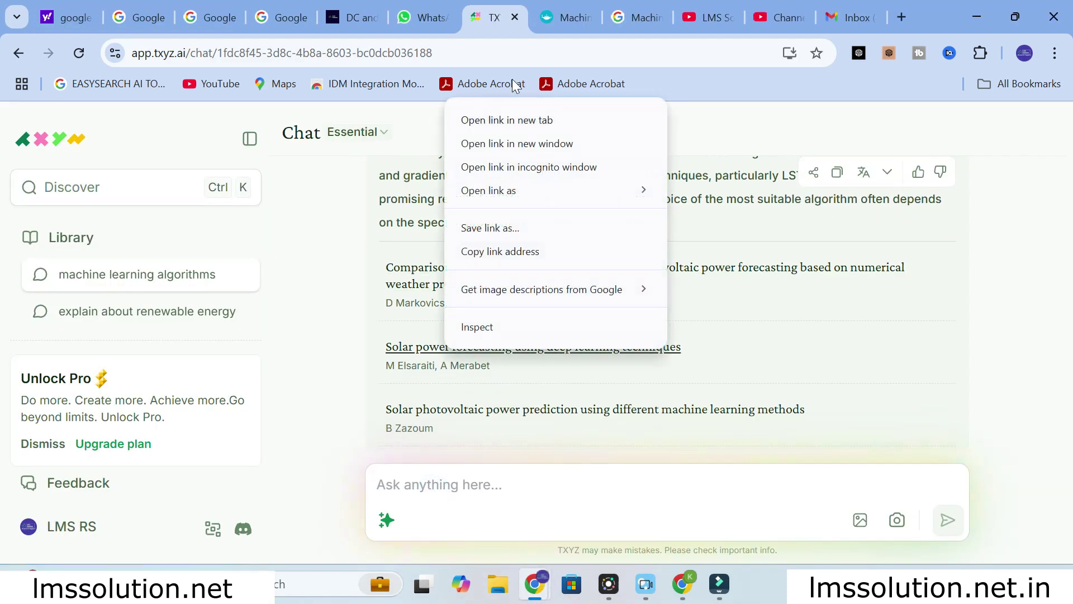
left_click(488, 118)
left_click(657, 17)
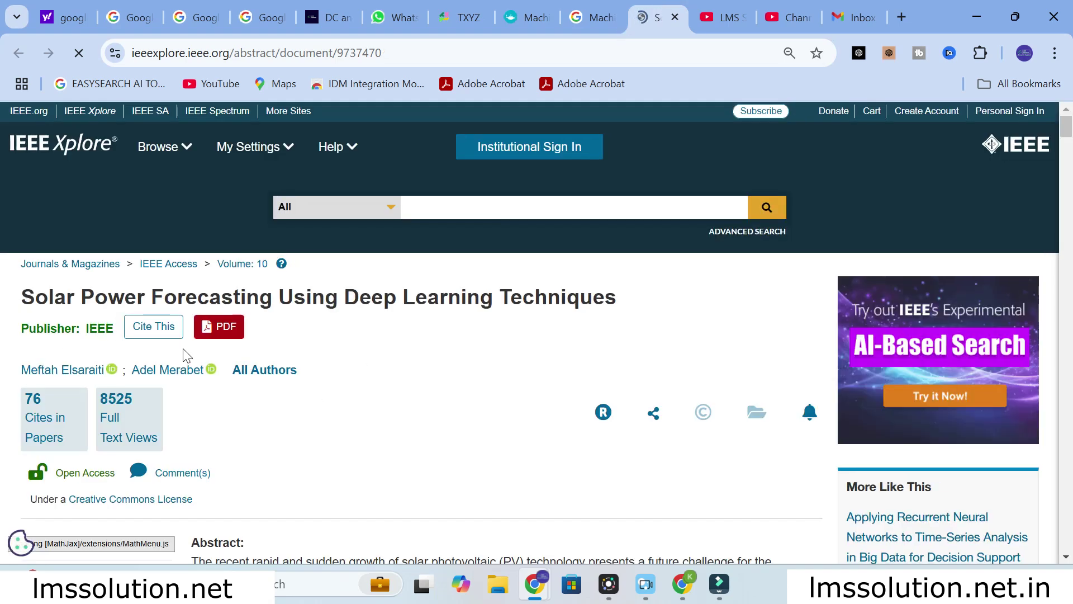
scroll(207, 324, "down", 3)
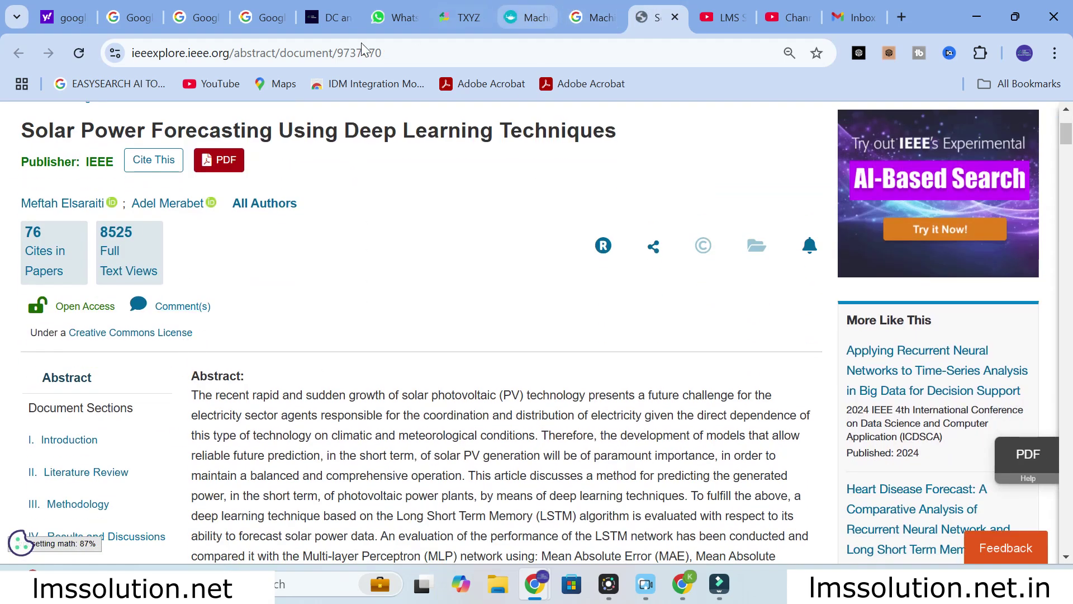
left_click(483, 9)
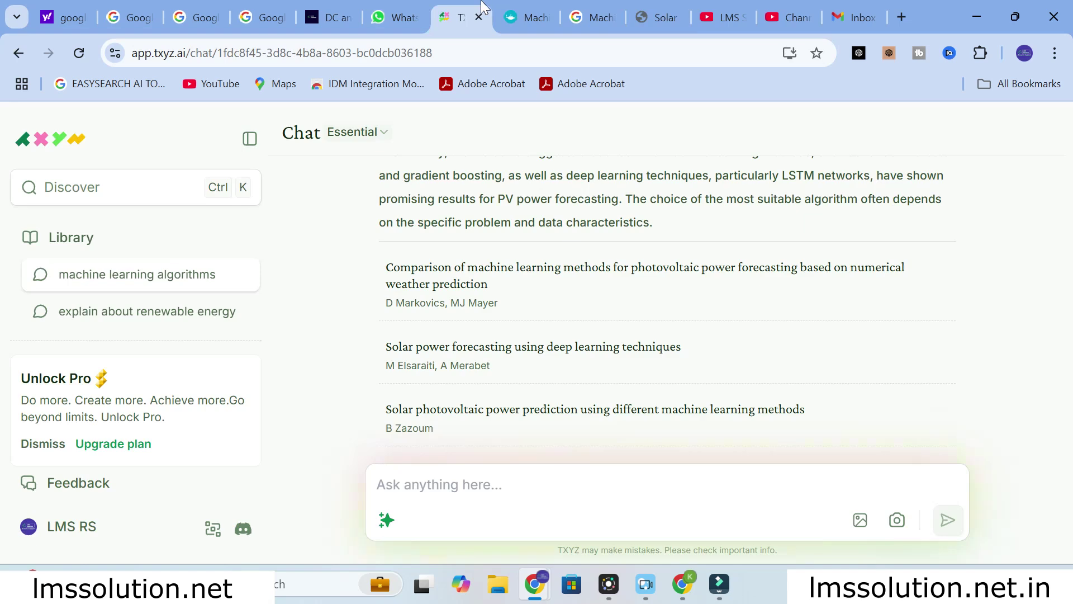
- Open "Solar photovoltaic power prediction using different machine learning methods" in a new tab, view its page, and return to the chat
right_click(415, 411)
left_click(492, 184)
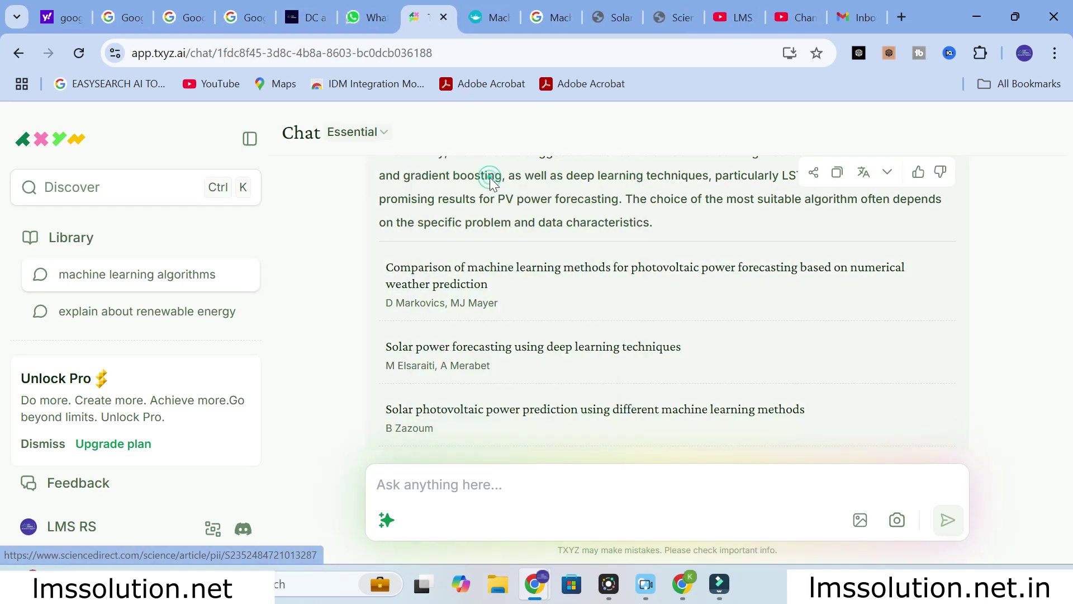
left_click(677, 7)
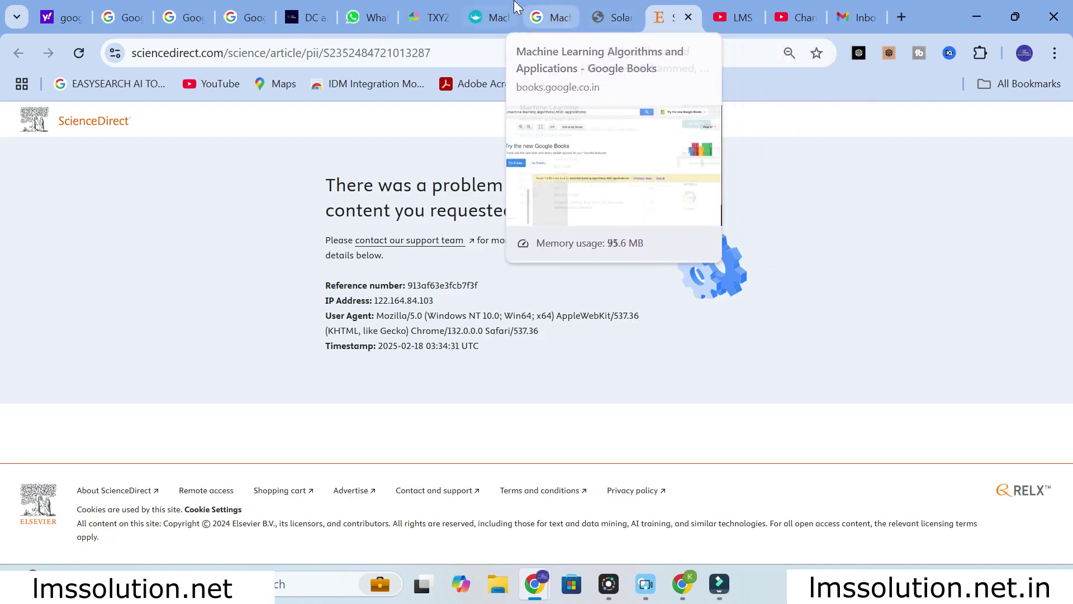
left_click(436, 11)
- Revisit the already open Taylor & Francis and Google Books pages of the machine learning book, and return to the TXYZ chat
left_click(478, 7)
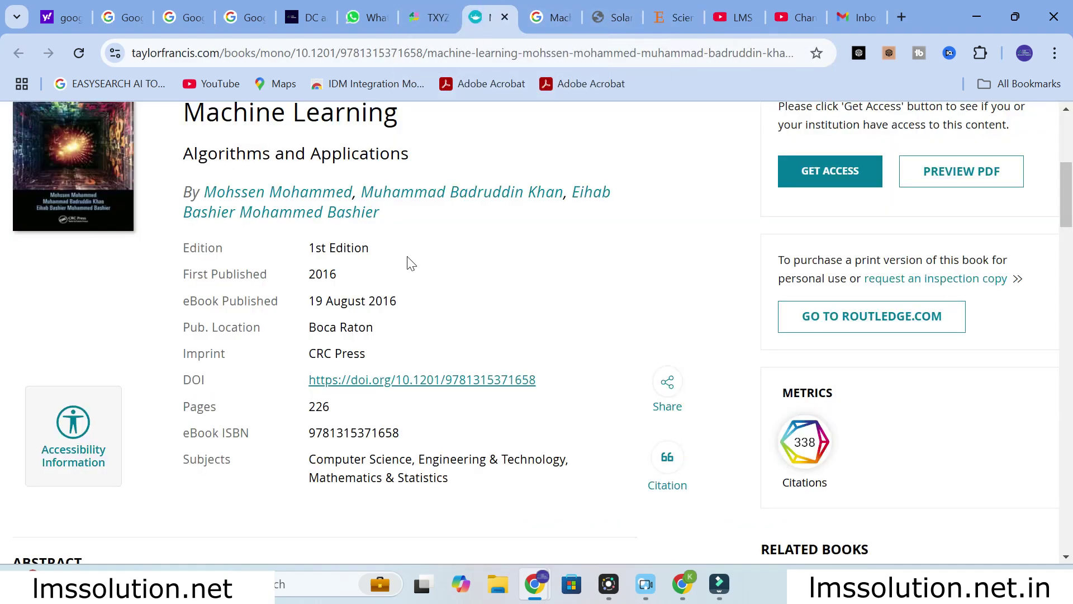
scroll(408, 254, "up", 5)
left_click(541, 8)
left_click(431, 12)
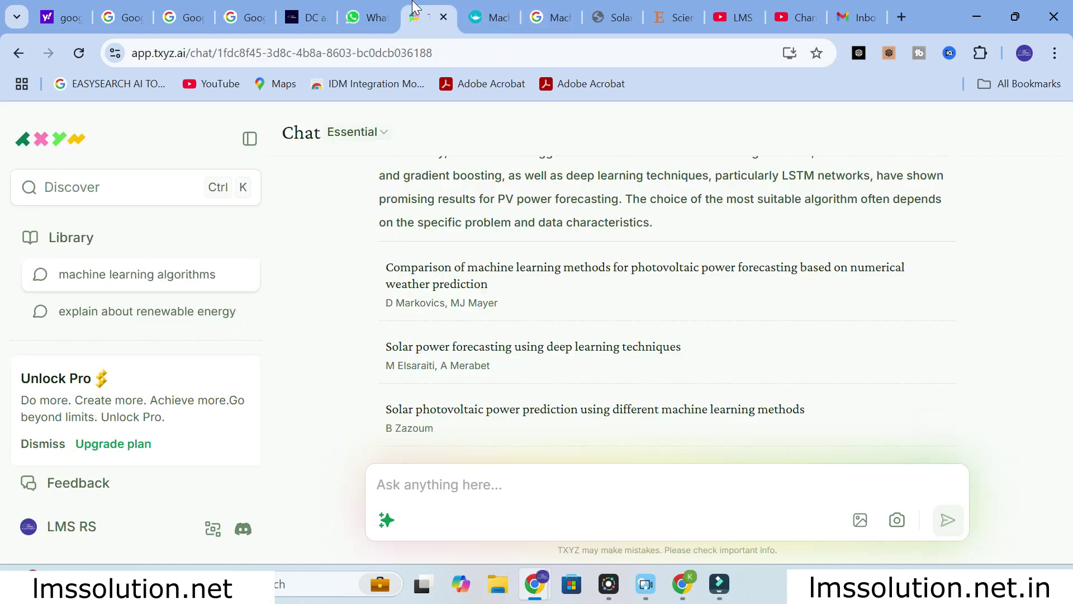
- Open the second and third references directly from the review's list, returning to the chat after viewing each article page
left_click(414, 349)
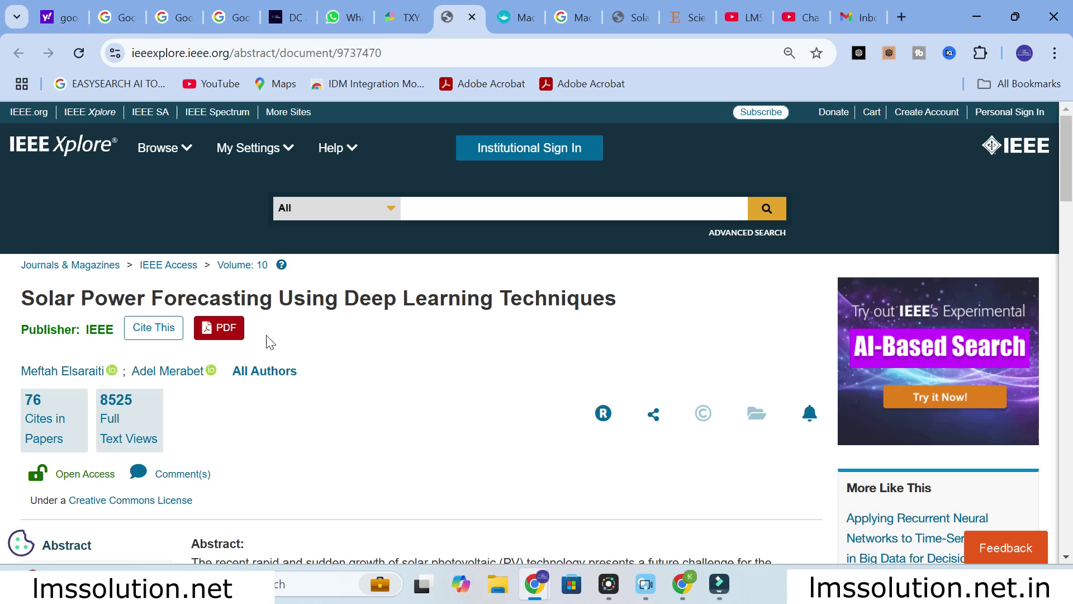
left_click(402, 17)
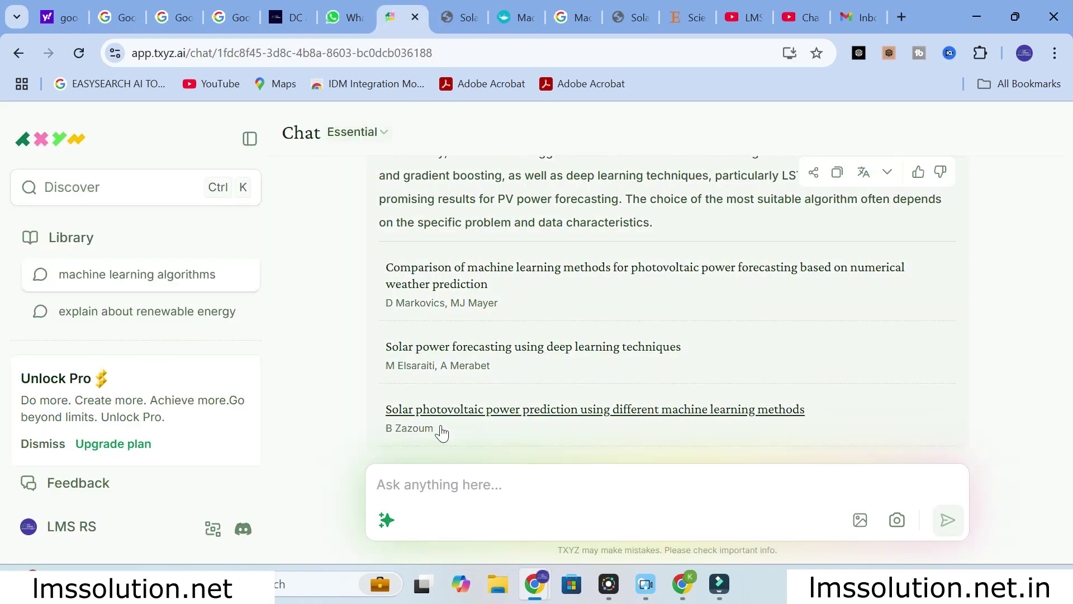
left_click(443, 418)
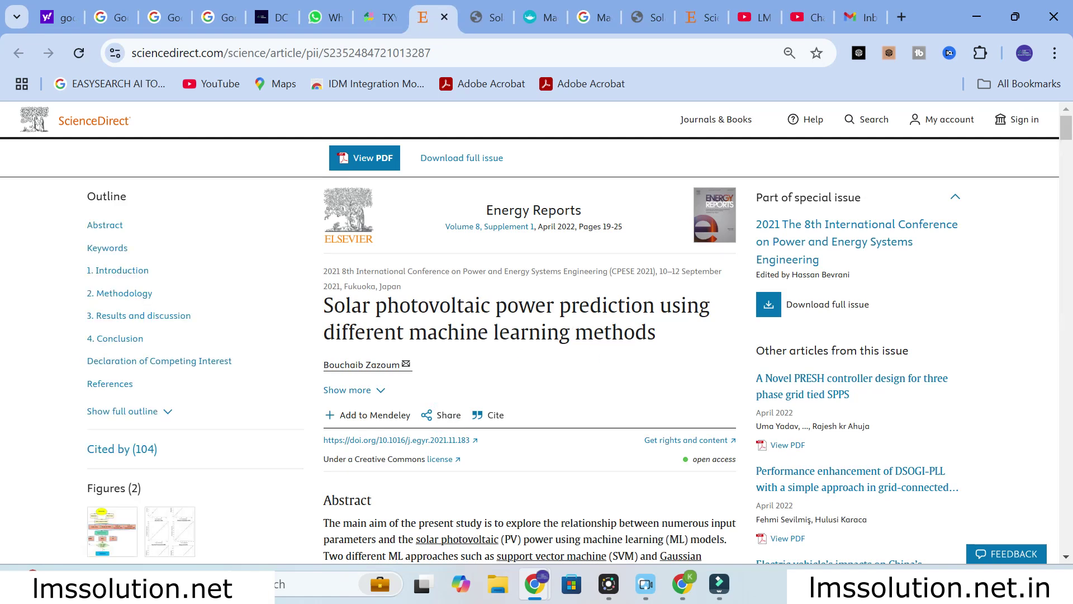
left_click(383, 8)
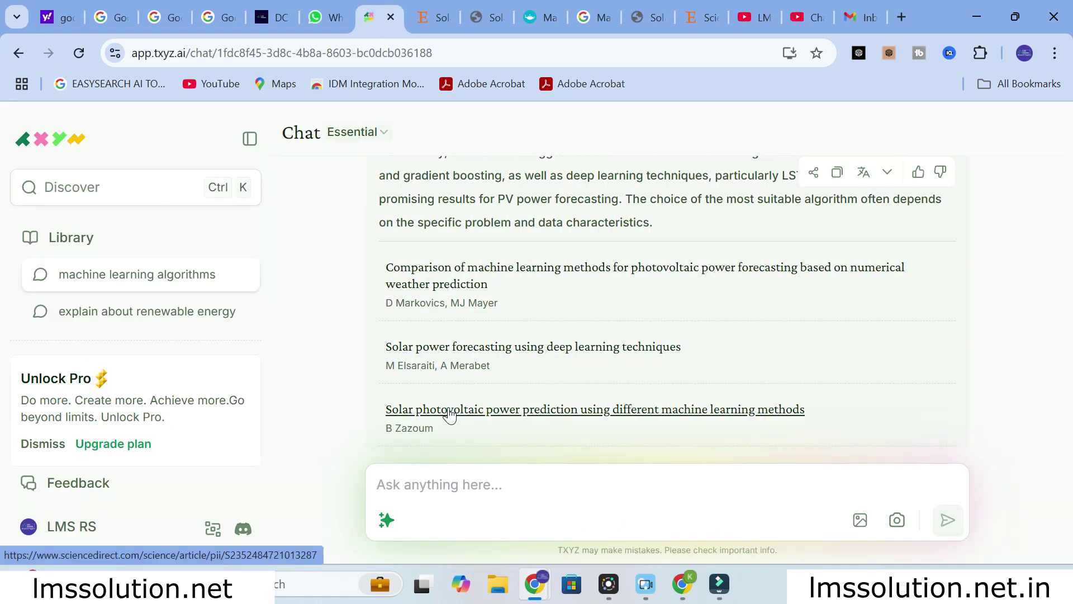
- Open the fourth reference, on multiple steps ahead solar photovoltaic power forecasting, view its ScienceDirect page, and return to the chat
scroll(541, 301, "down", 3)
left_click(478, 306)
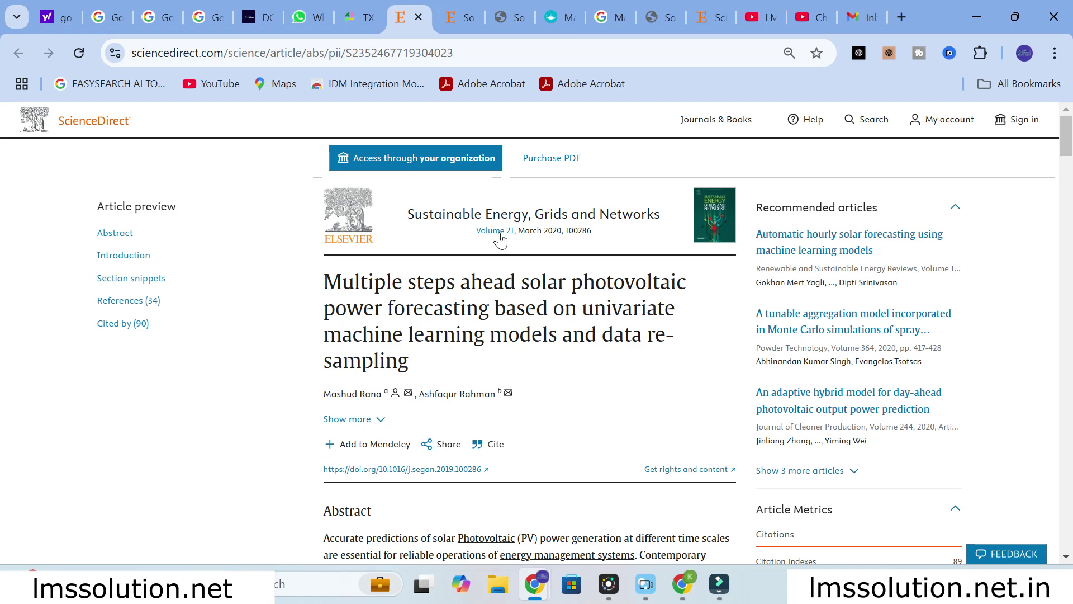
left_click(360, 17)
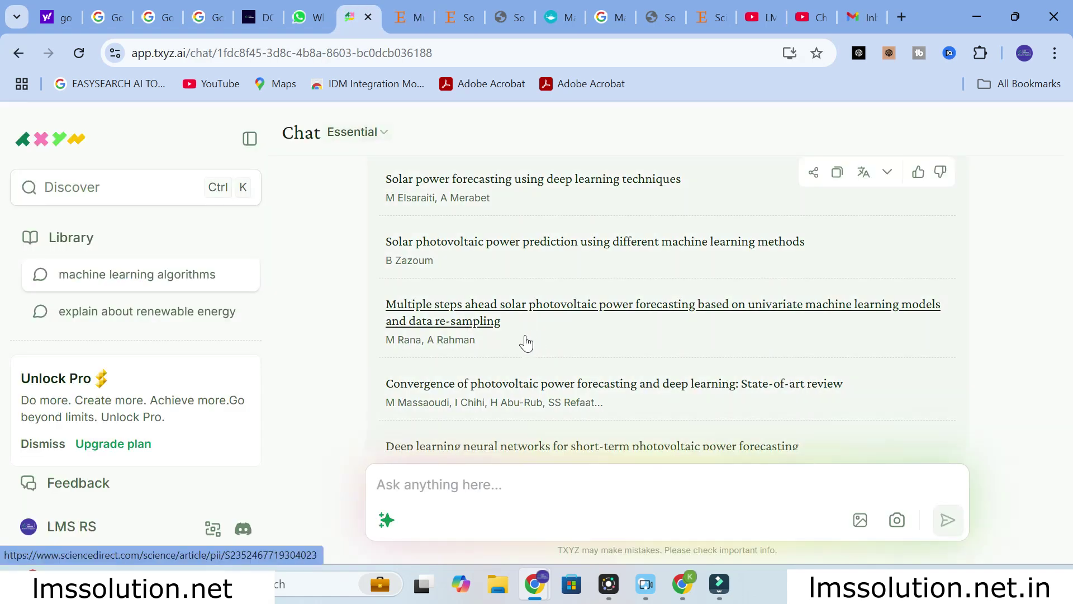